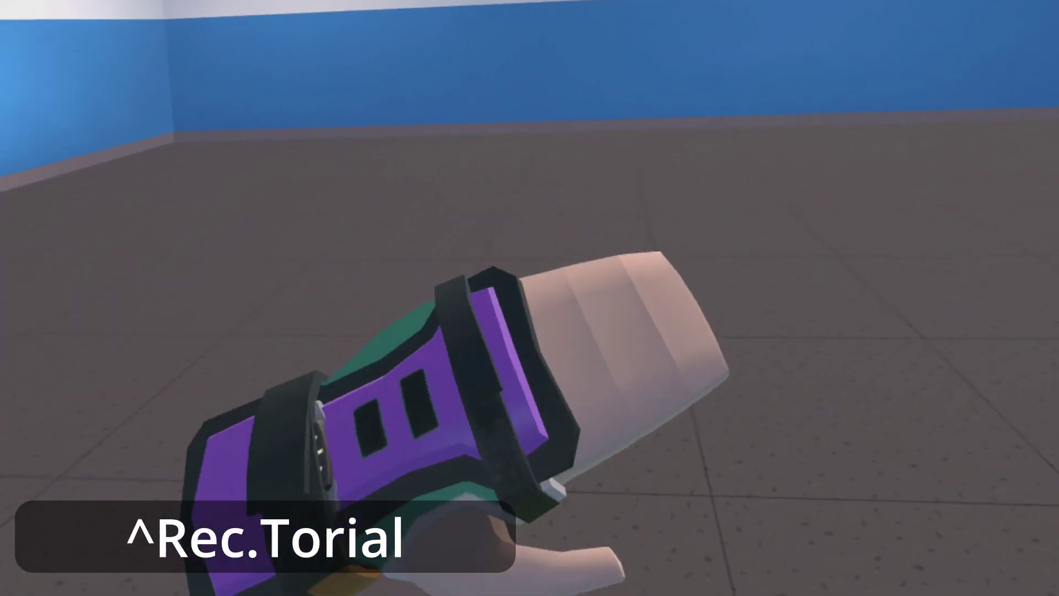
- Open the settings of the subroom named light and go to its Subroom Mood options
key("Escape")
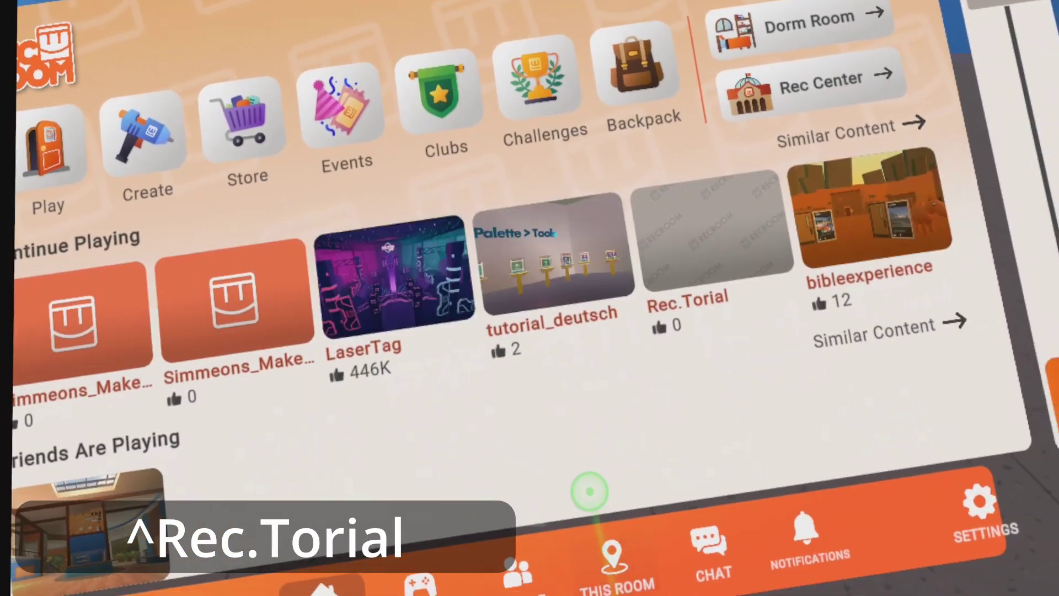
left_click(612, 566)
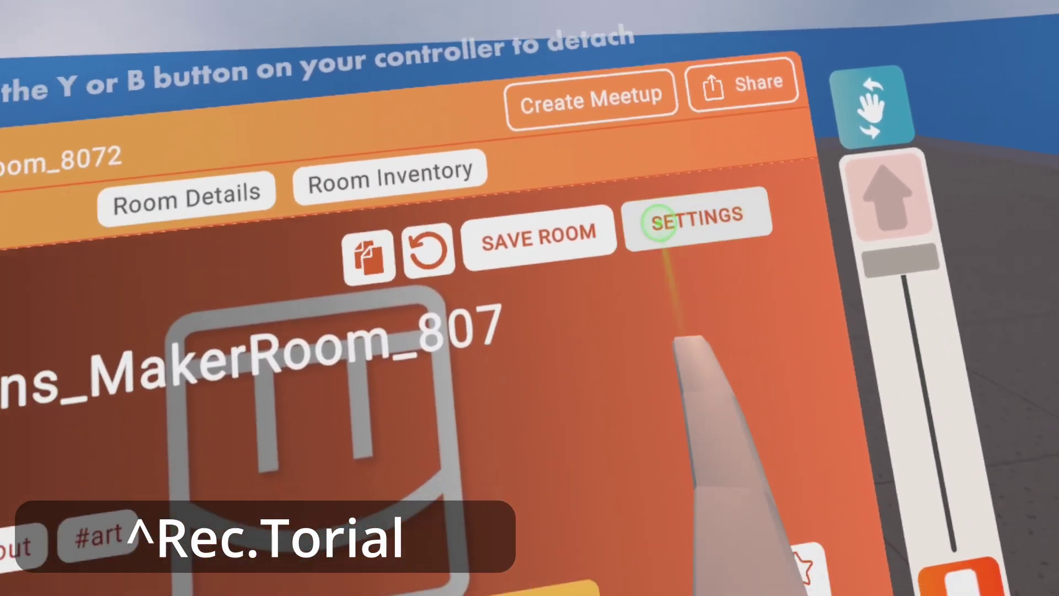
left_click(660, 223)
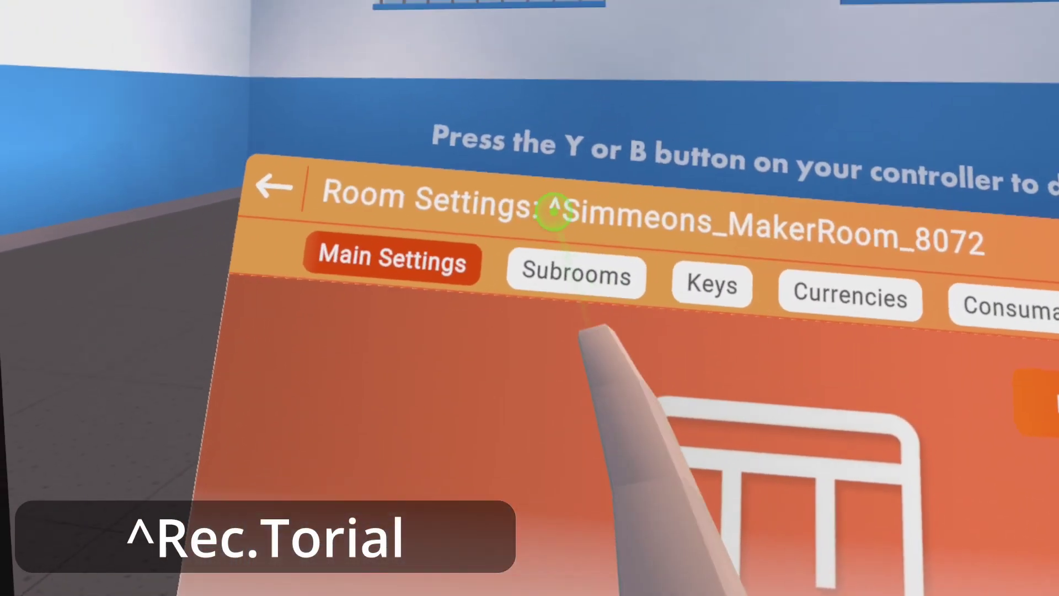
left_click(503, 171)
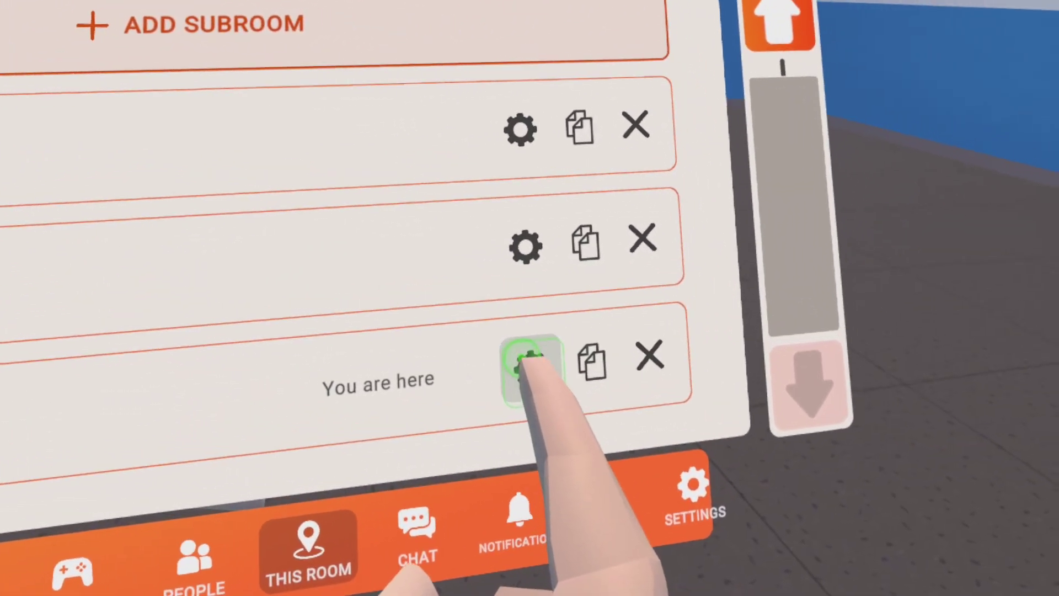
left_click(525, 361)
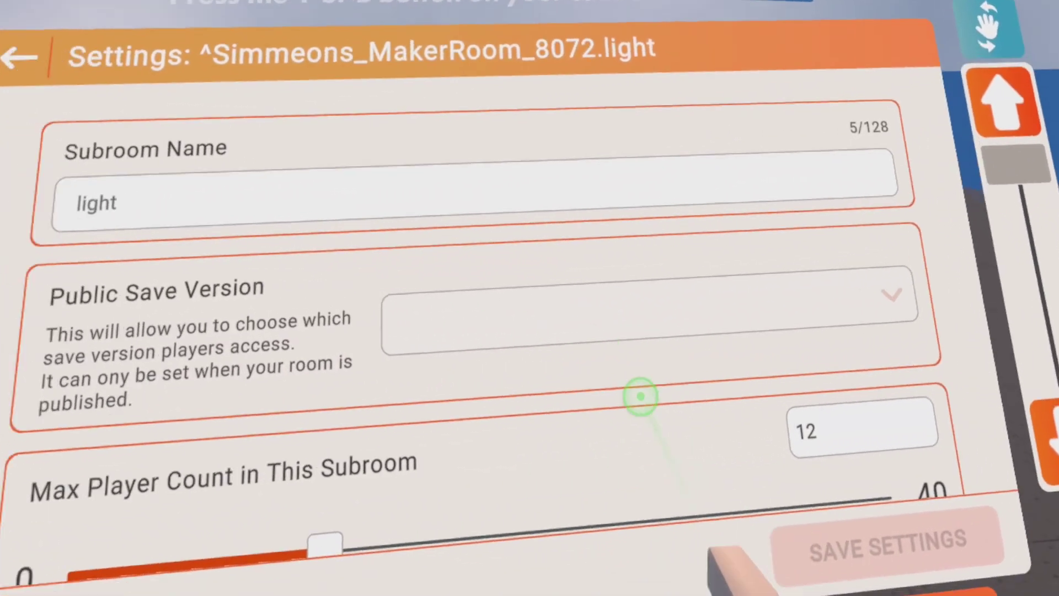
scroll(650, 402, "down", 5)
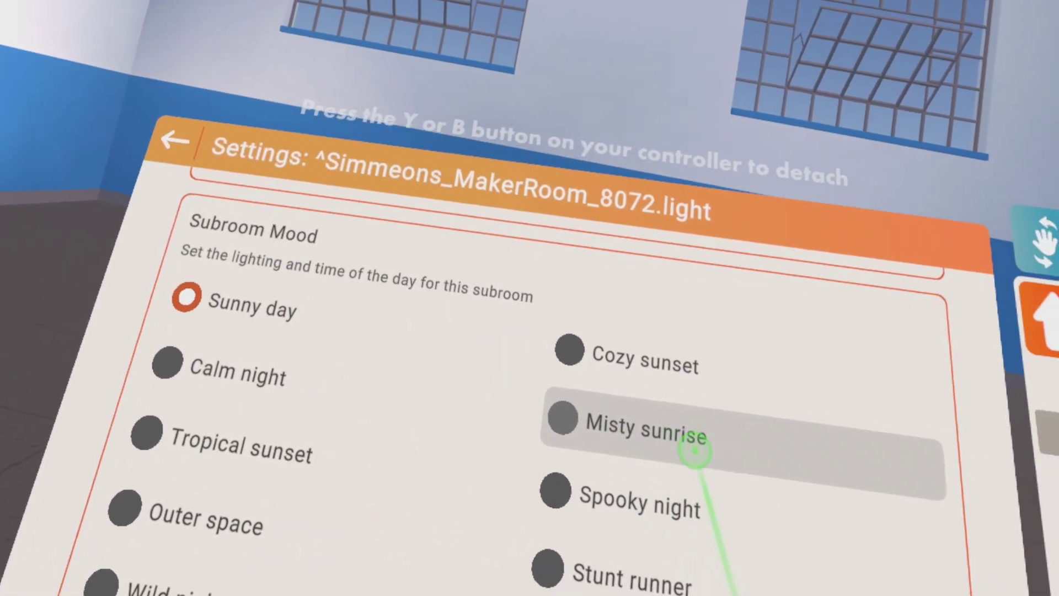
scroll(690, 449, "down", 3)
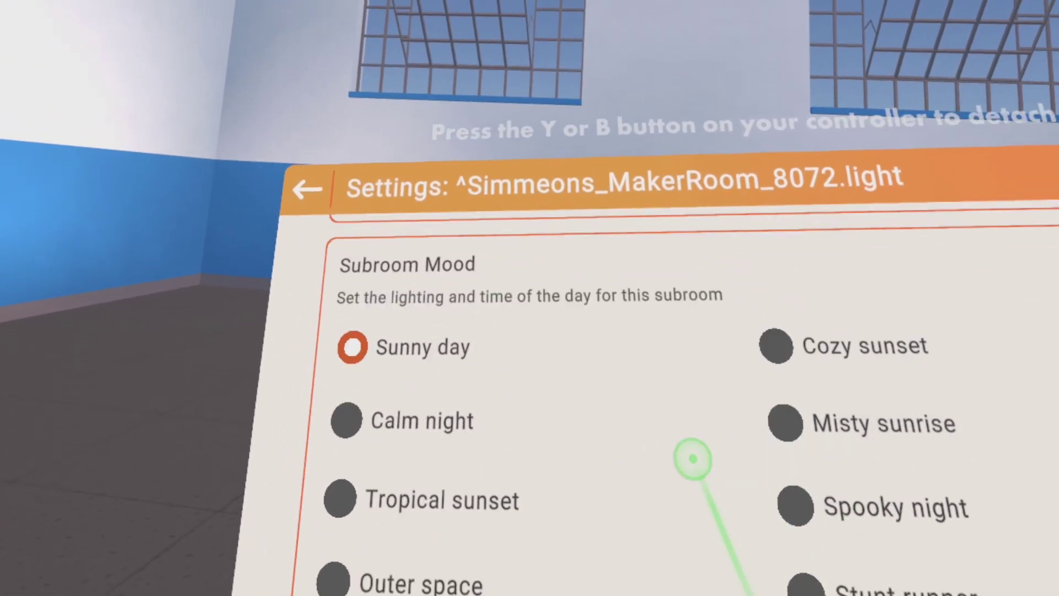
- Preview different subroom moods, including Calm night, Sunny day, Stunt runner and Cozy sunset, to compare the room's lighting
left_click(518, 350)
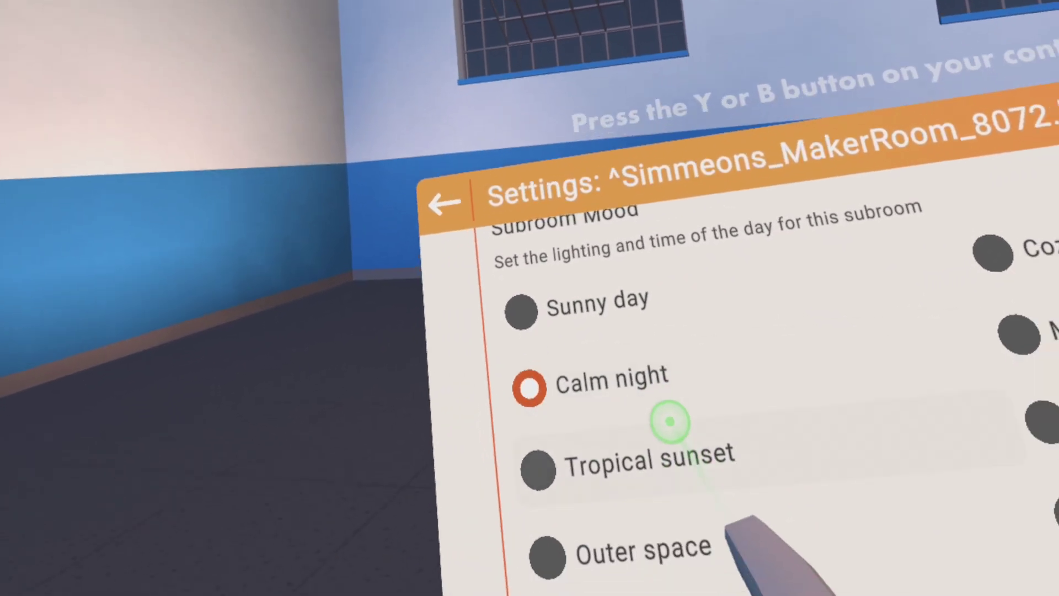
left_click(662, 460)
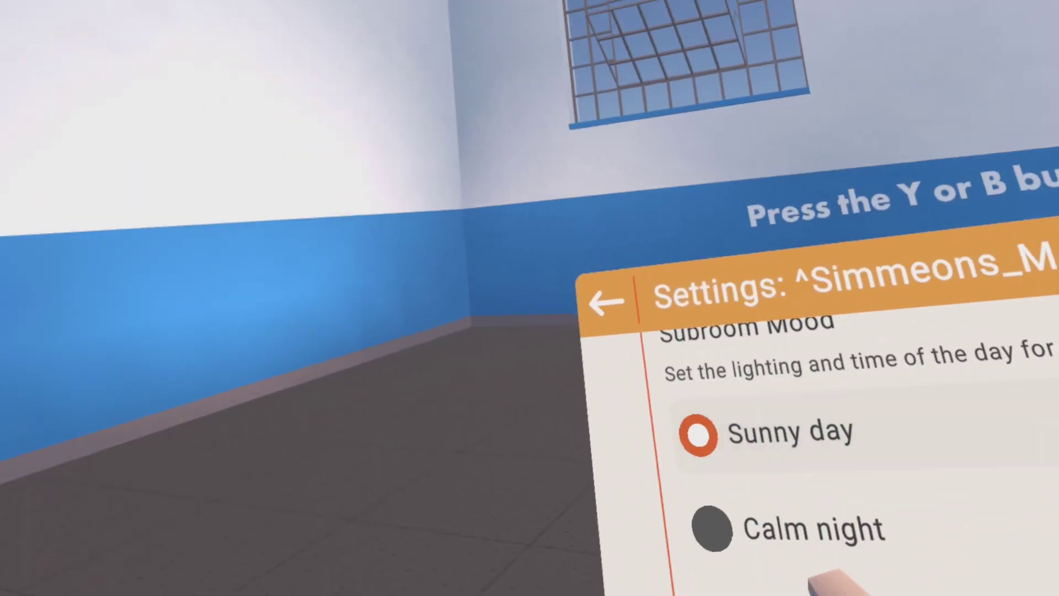
left_click(783, 529)
left_click(676, 510)
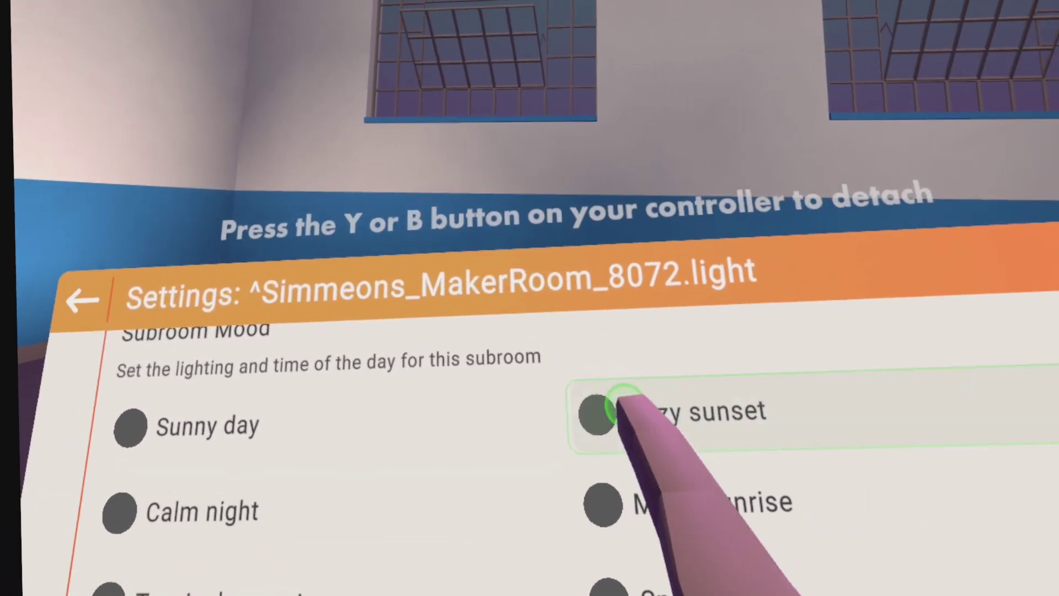
left_click(601, 408)
left_click(527, 522)
left_click(579, 577)
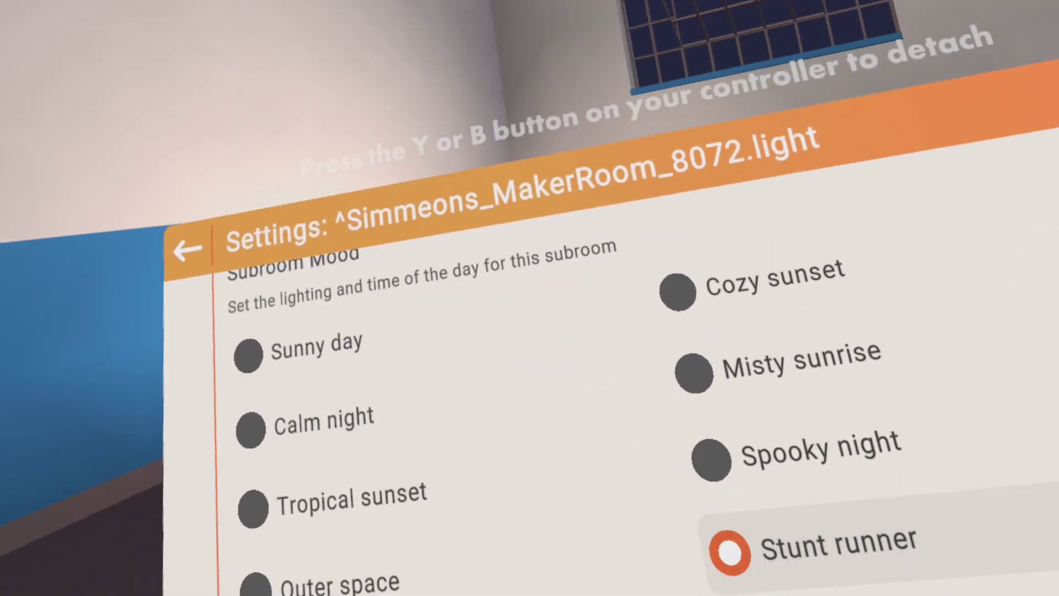
left_click(698, 409)
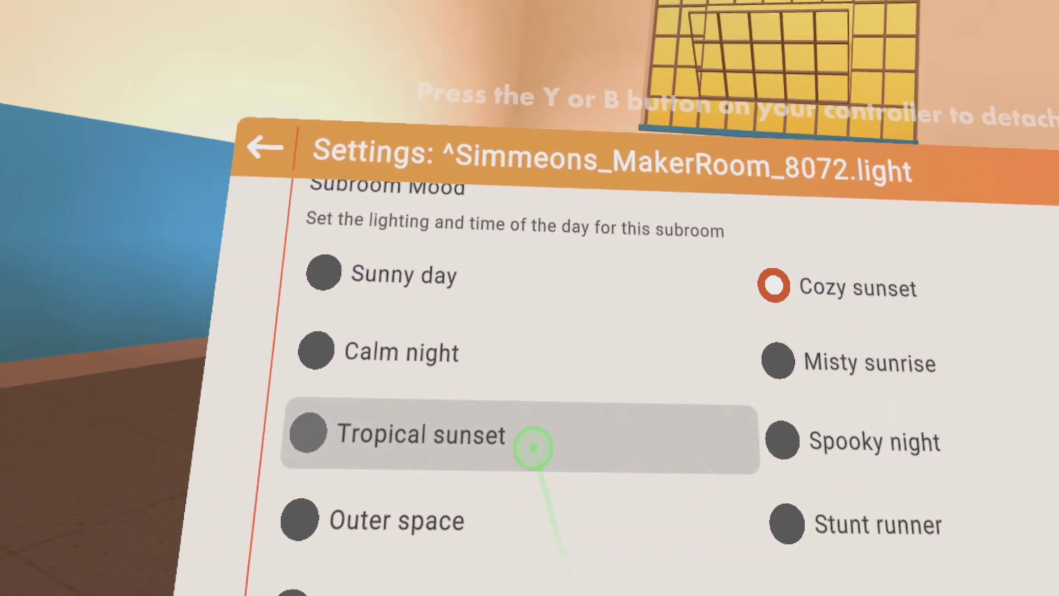
- Try the Tropical sunset mood and switch the subroom to a dark, purple-tinted mood
left_click(534, 448)
left_click(496, 522)
left_click(403, 542)
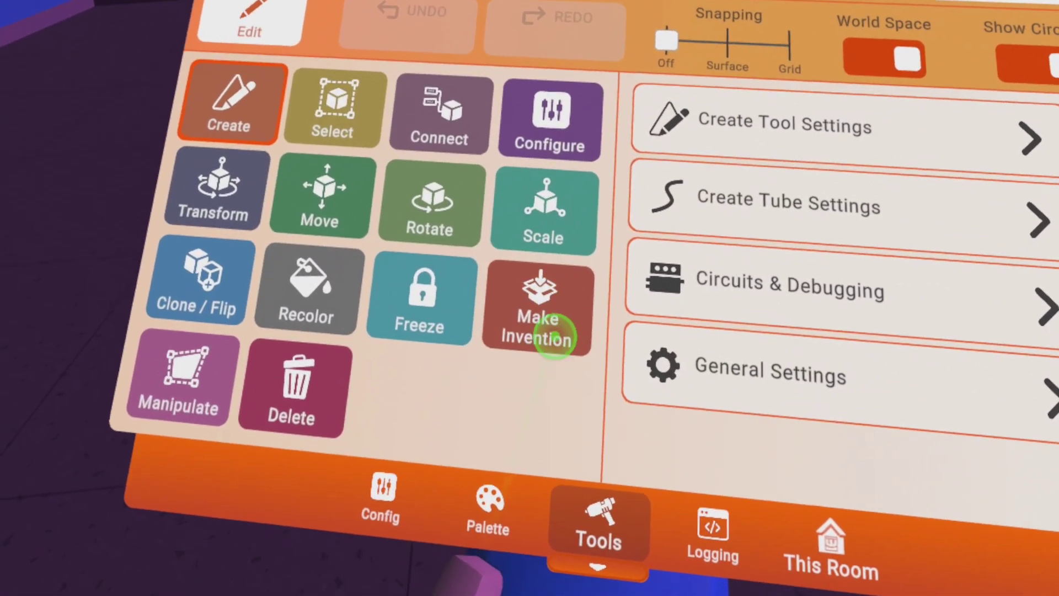
- Search the Maker Pen palette for "light"
left_click(489, 510)
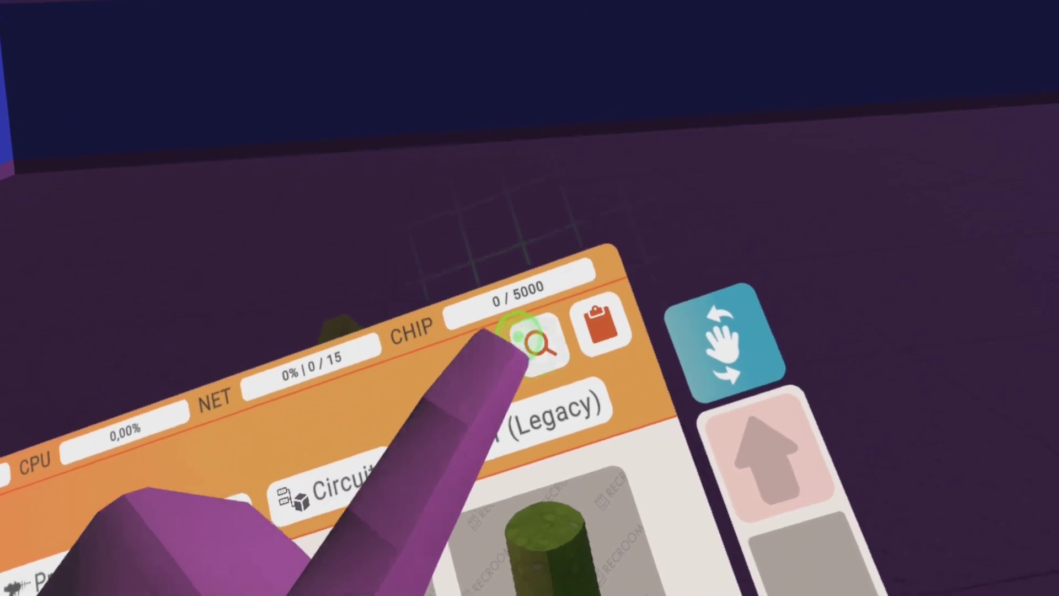
left_click(531, 341)
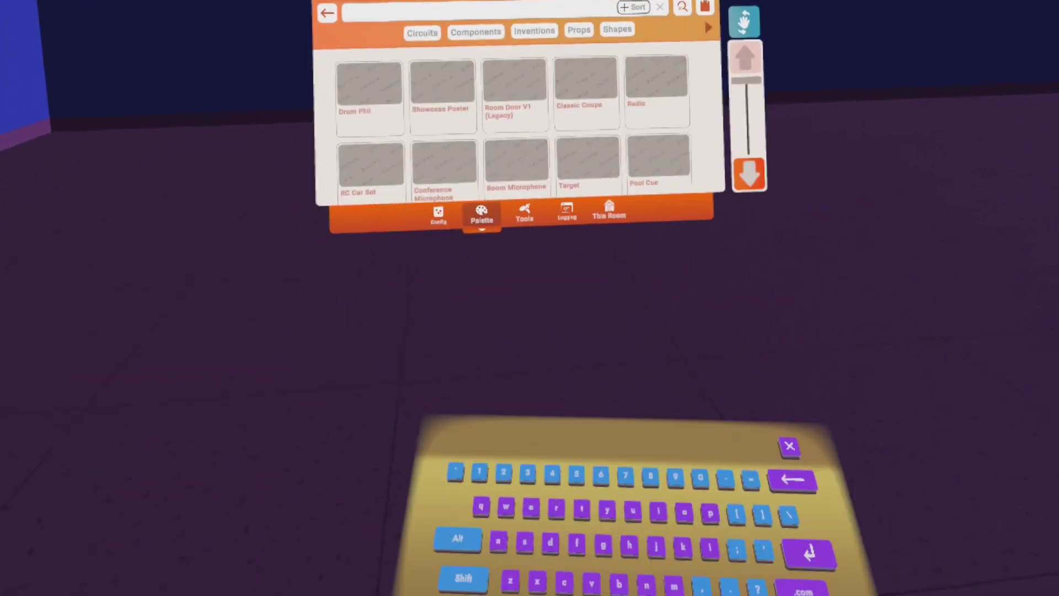
type("light")
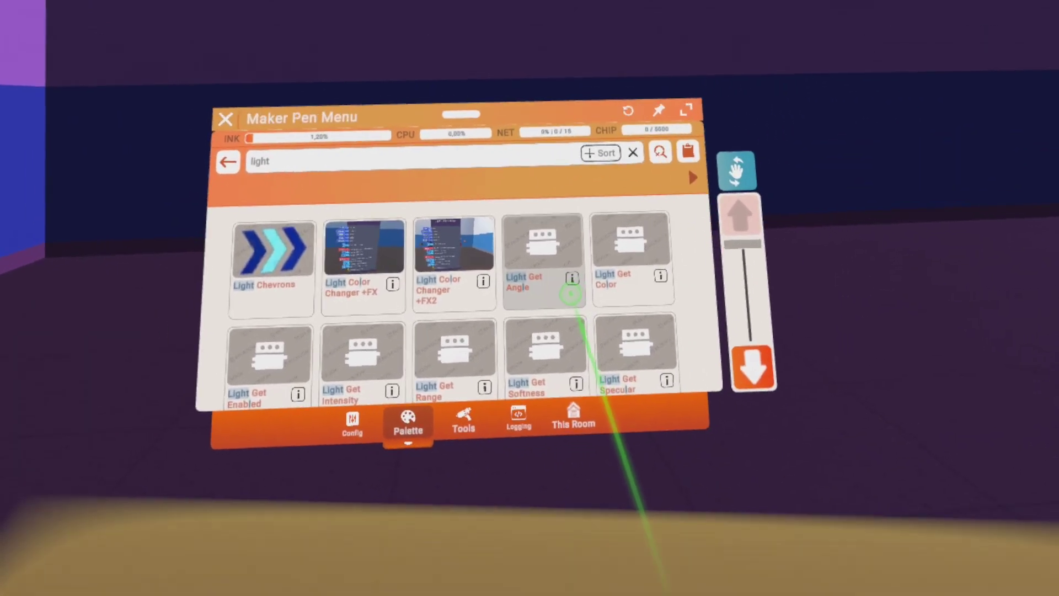
- Examine the light-related chips and light objects among the palette search results
scroll(574, 293, "down", 2)
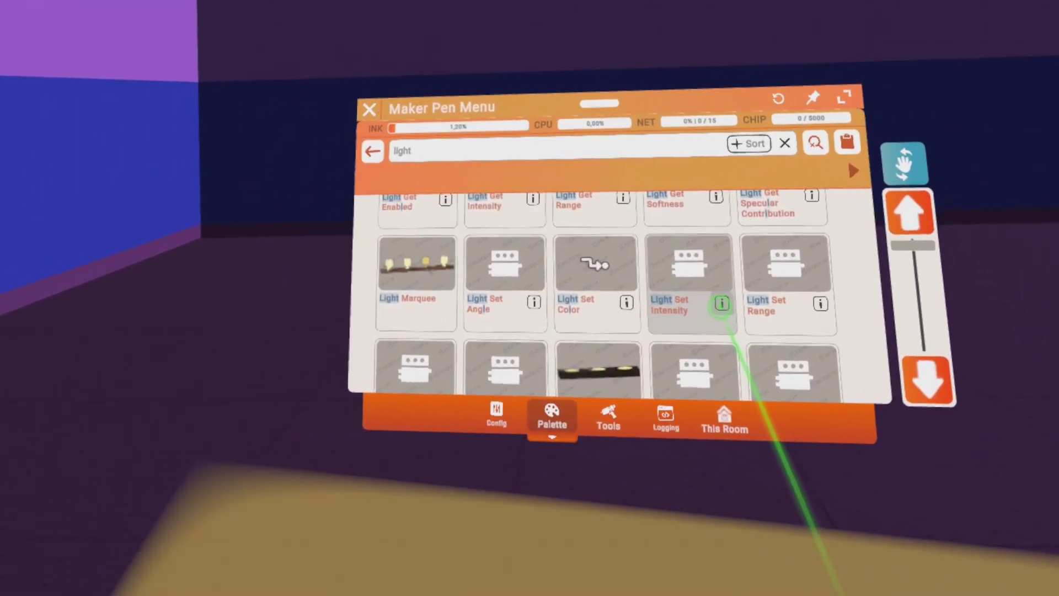
scroll(695, 343, "down", 2)
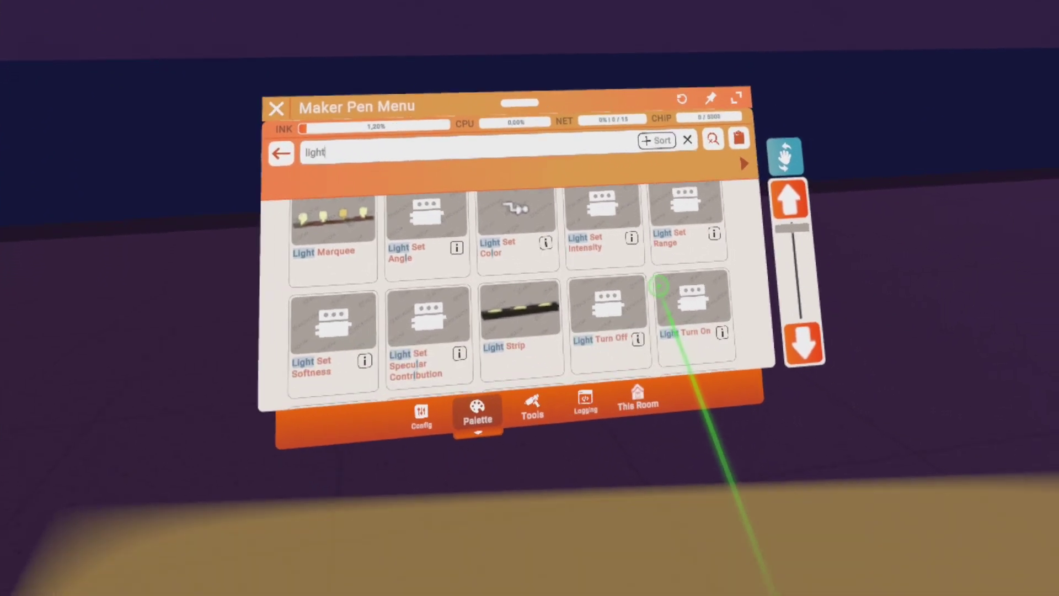
scroll(705, 289, "up", 2)
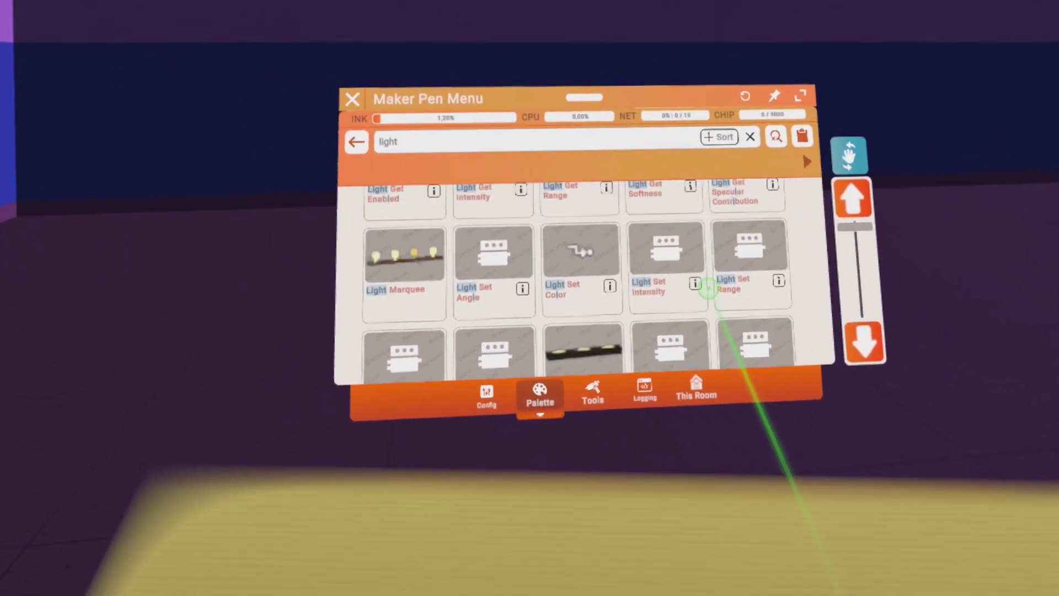
scroll(705, 291, "down", 2)
scroll(703, 287, "up", 2)
scroll(704, 298, "down", 3)
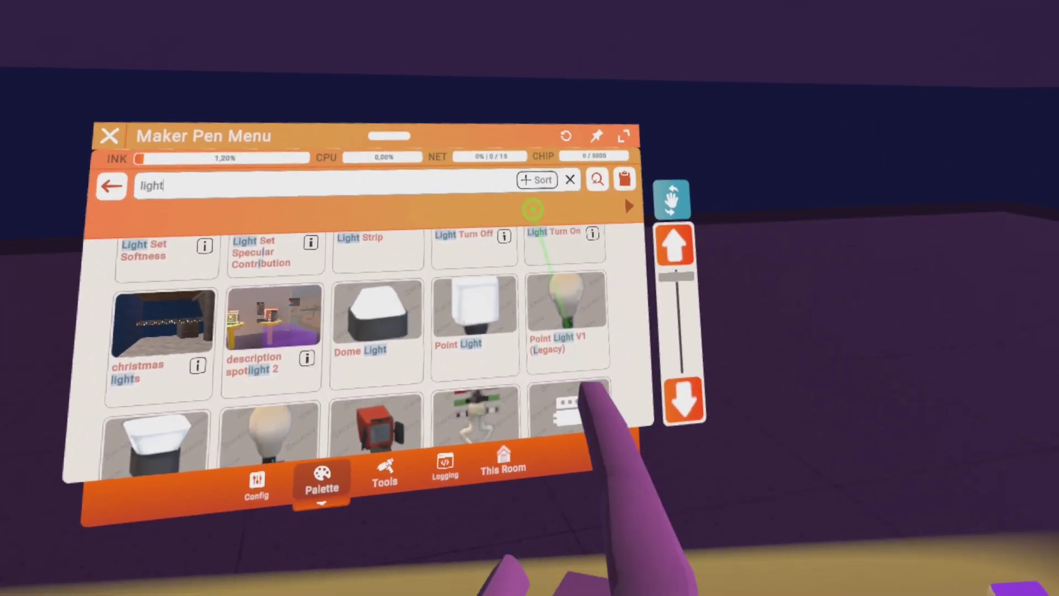
scroll(656, 317, "down", 1)
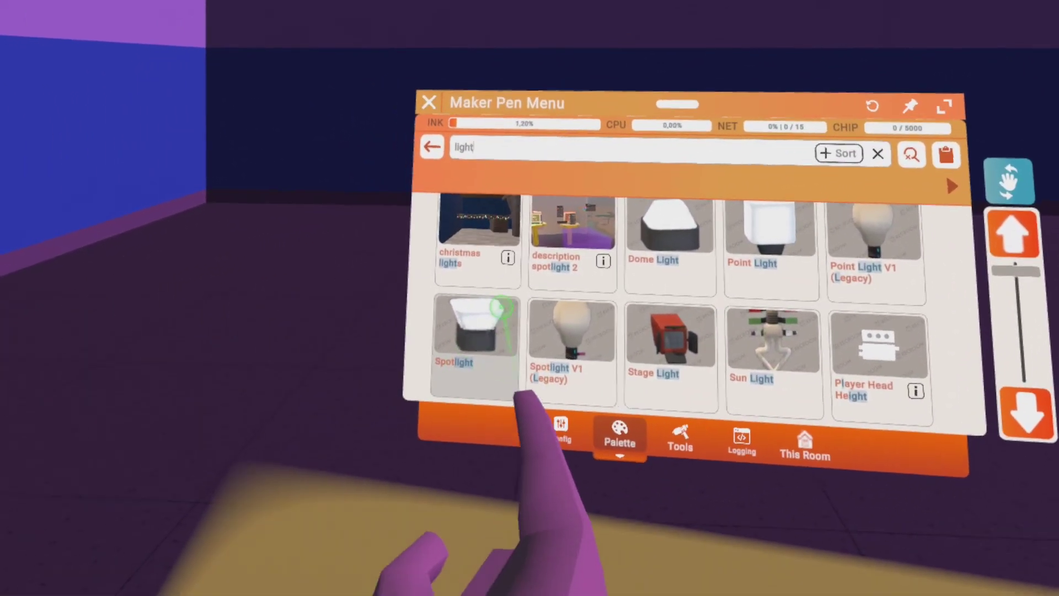
scroll(593, 352, "up", 1)
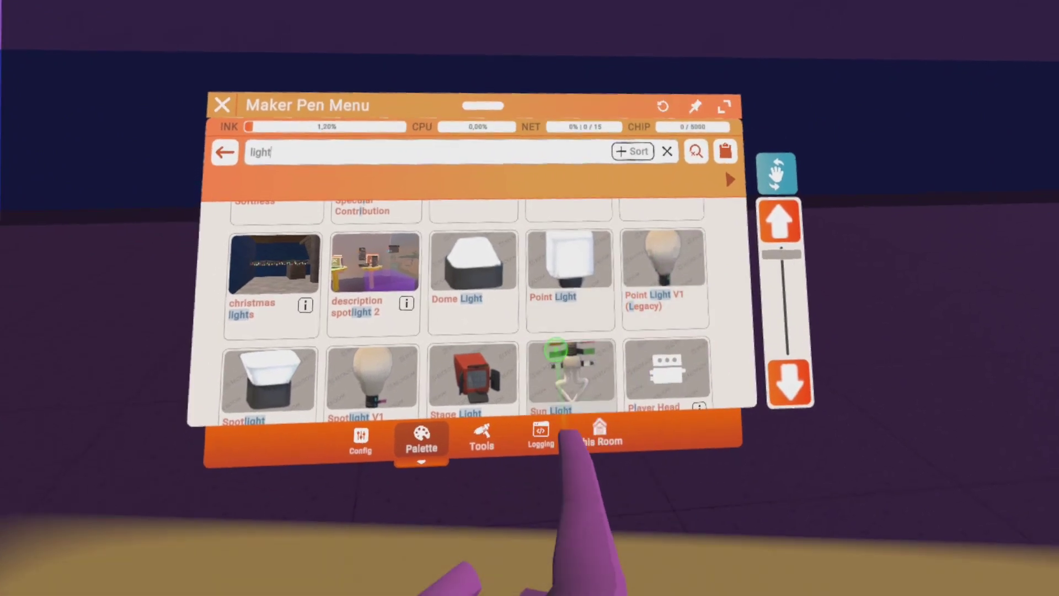
scroll(552, 331, "down", 1)
scroll(578, 305, "up", 1)
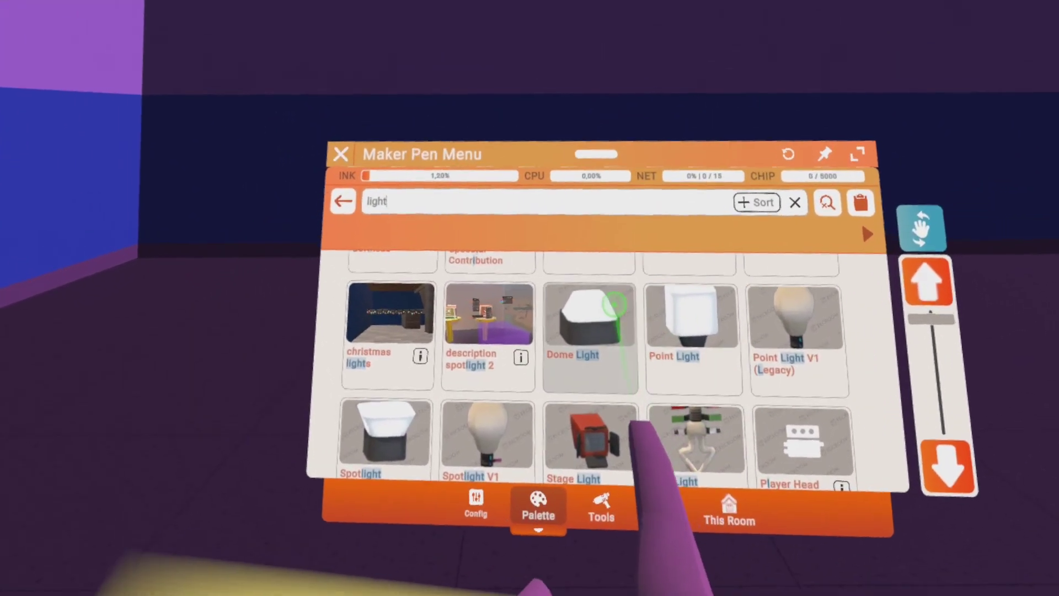
- Place a Dome Light, a Point Light and a Spotlight in the room
left_click(591, 325)
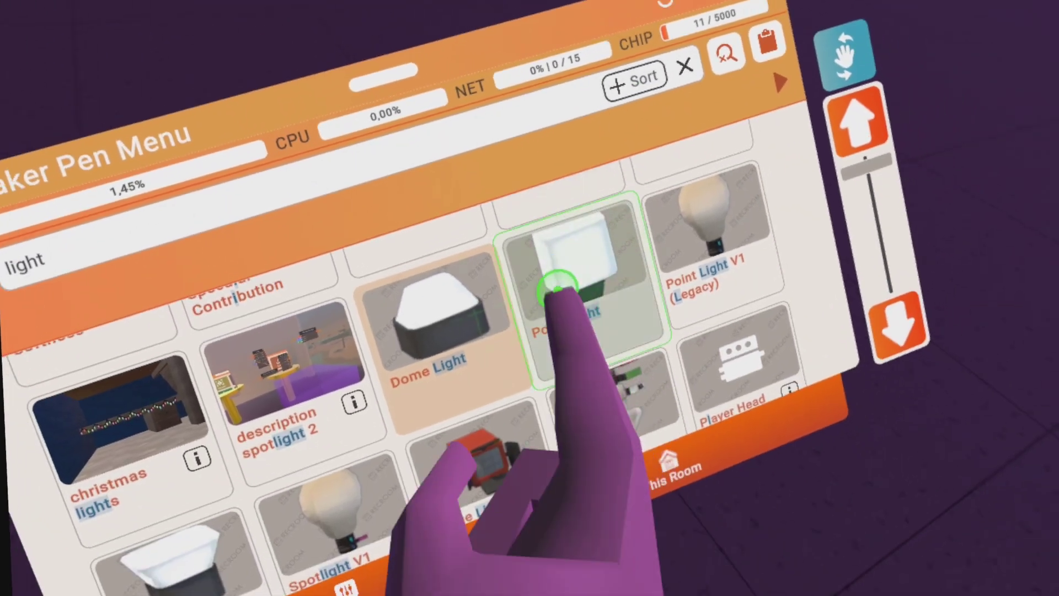
left_click(646, 436)
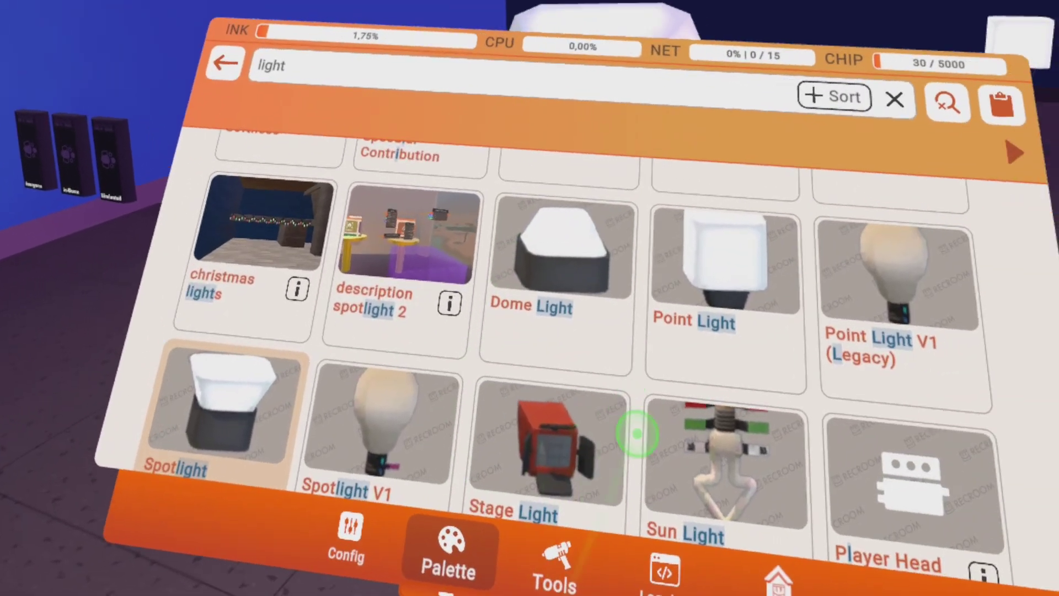
- Configure the Dome Light by turning on Emit and setting its intensity to about 35
left_click(545, 573)
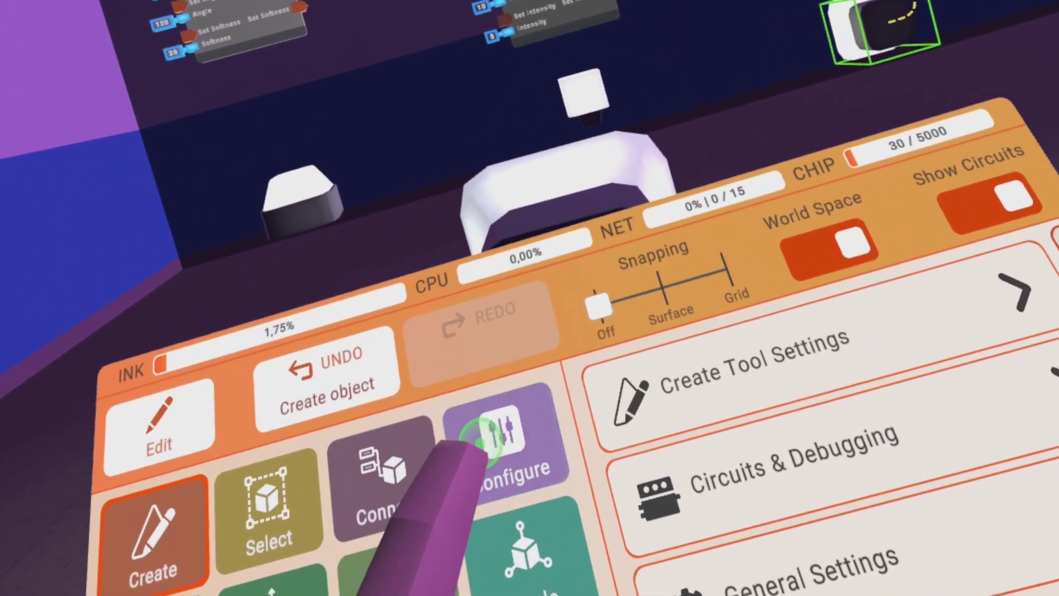
left_click(556, 414)
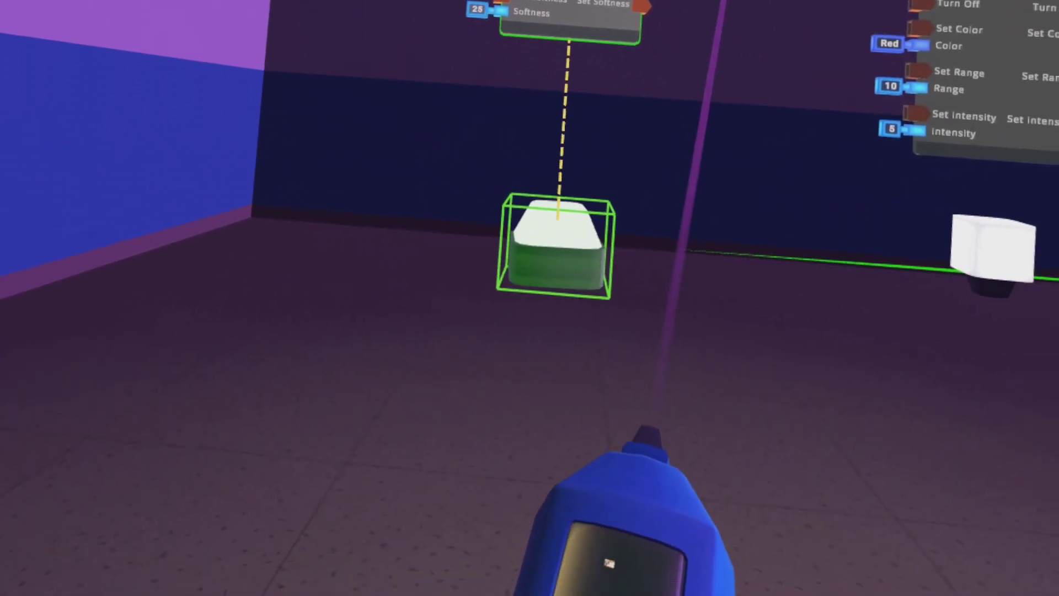
left_click(579, 326)
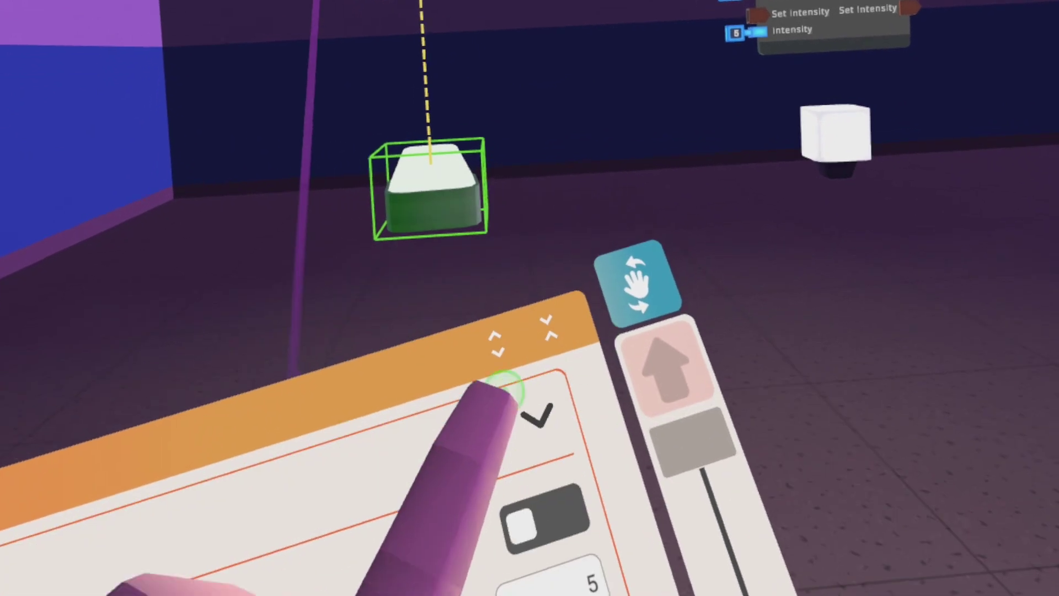
left_click(523, 518)
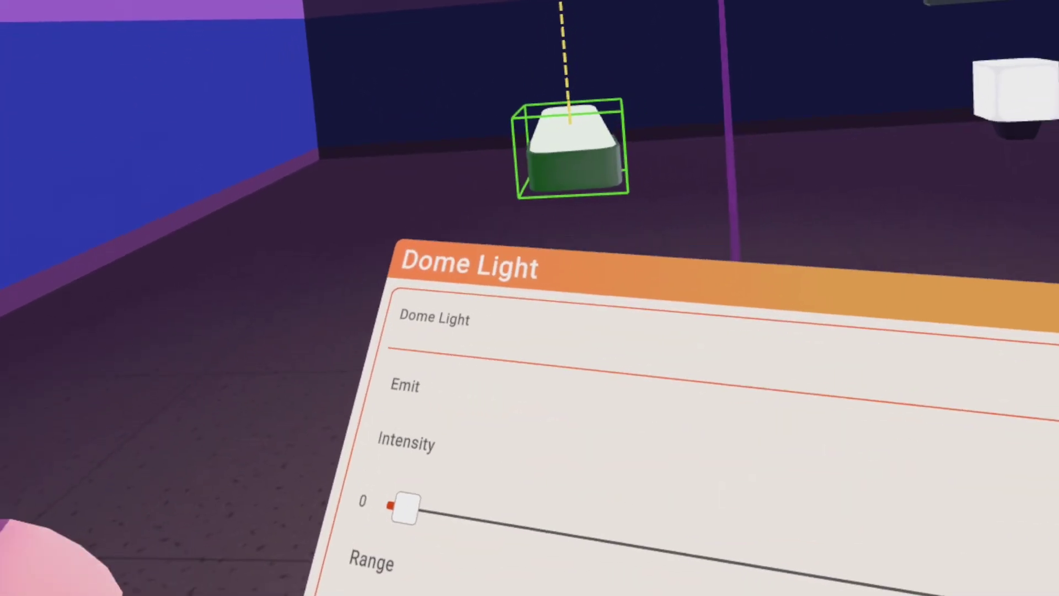
left_click_drag(406, 508, 745, 563)
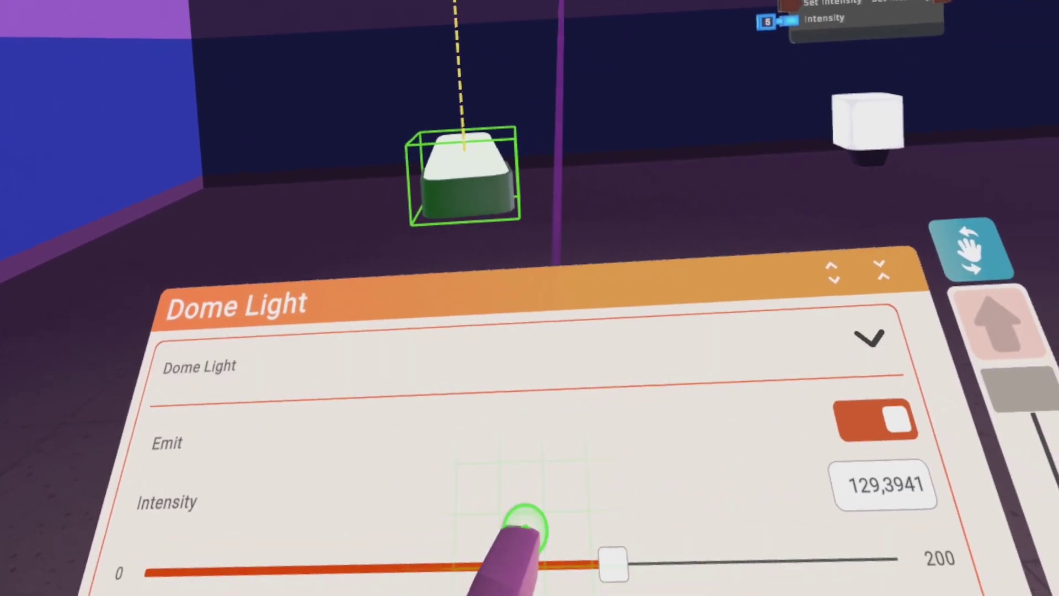
left_click_drag(525, 524, 335, 481)
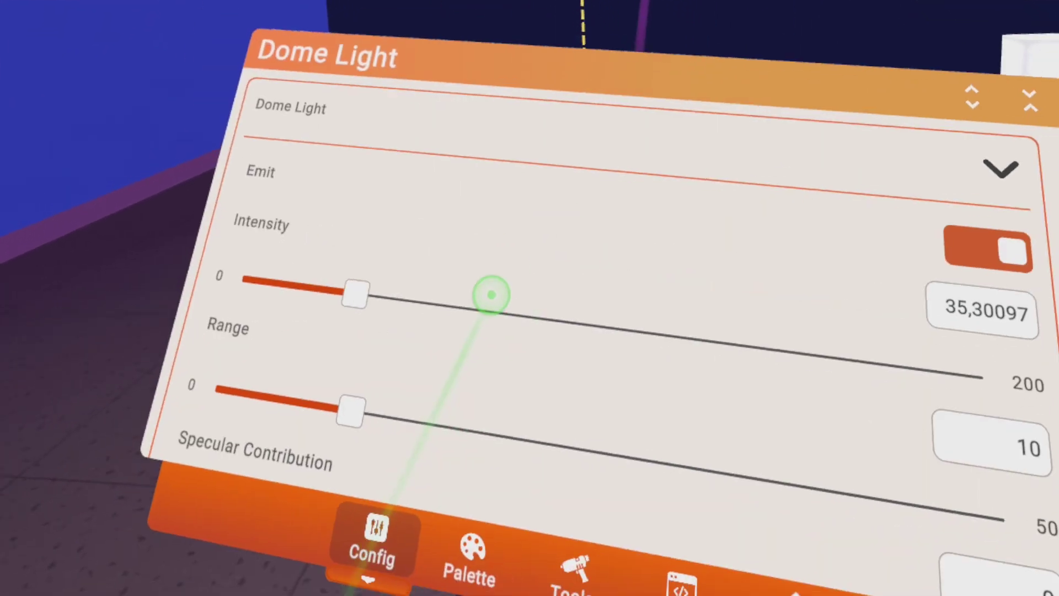
- Rotate the Dome Light upside down with the Transform tool so that it points at the floor
left_click(573, 574)
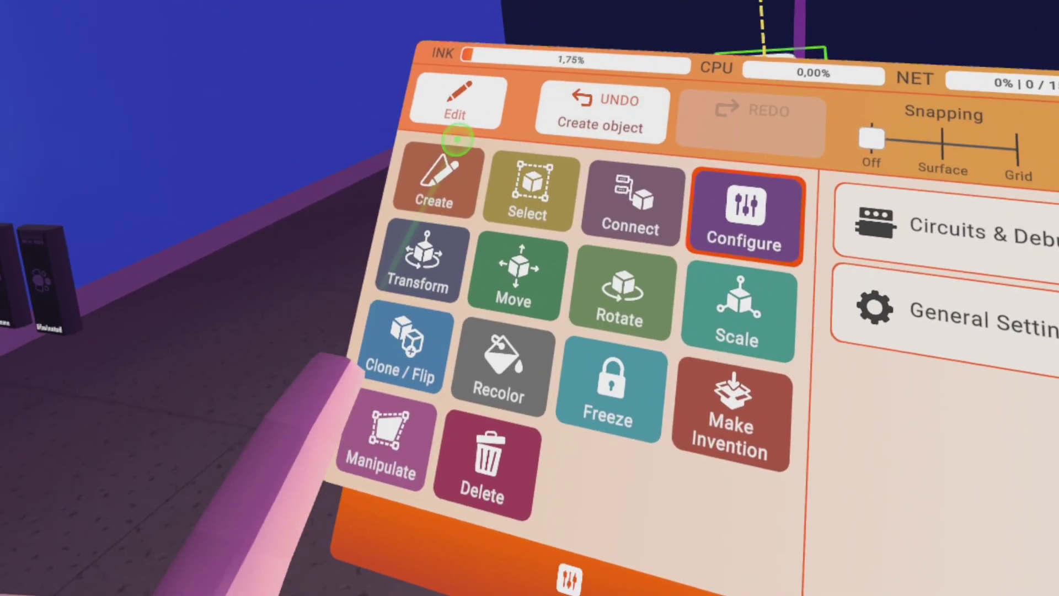
left_click(425, 270)
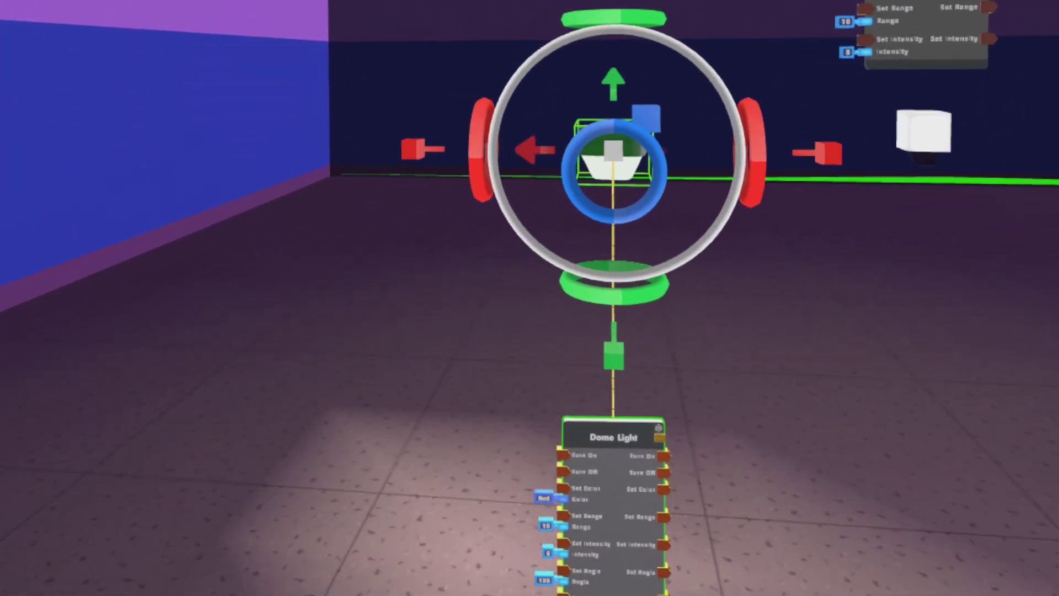
- Configure the Dome Light with an intensity of about 51 and a range of about 12
key("Tab")
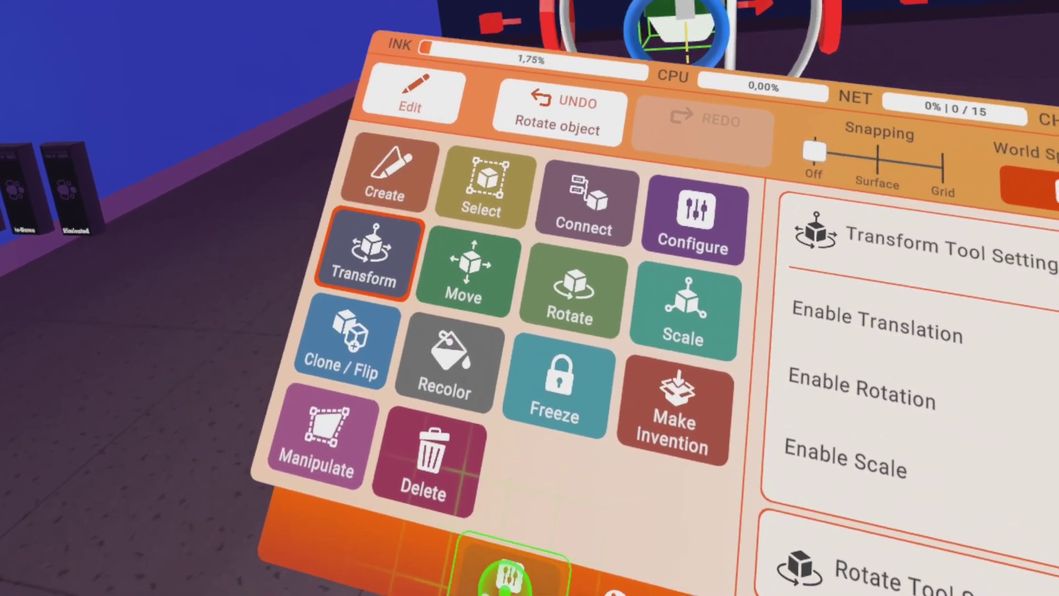
left_click(508, 572)
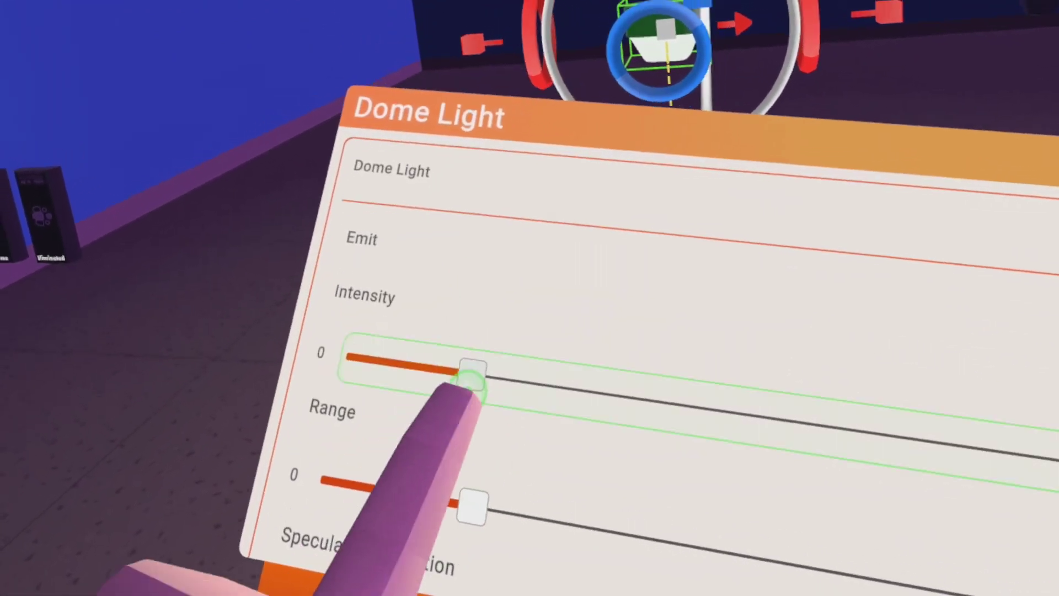
left_click_drag(470, 386, 718, 457)
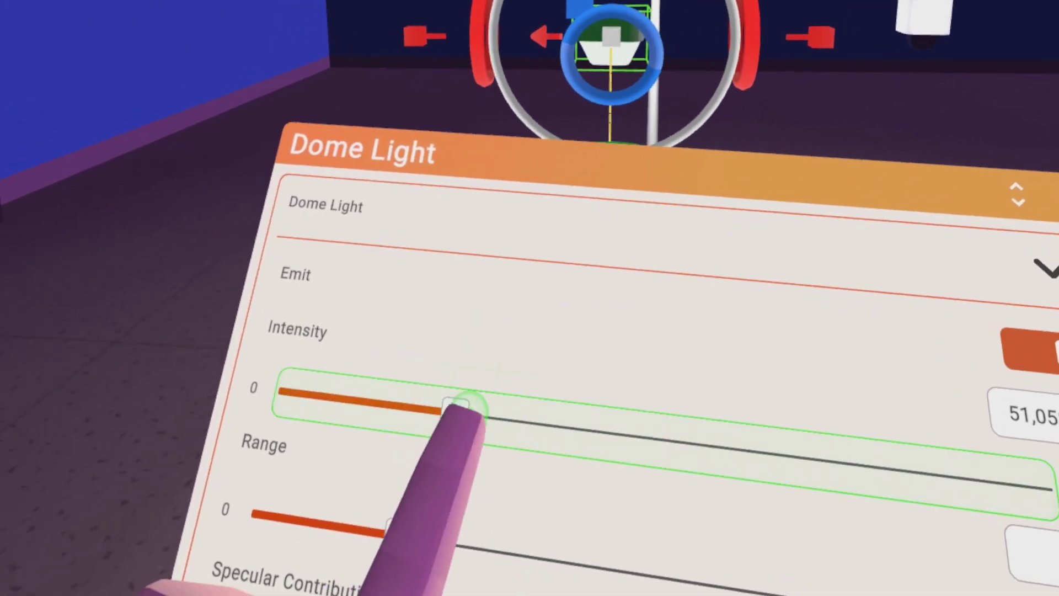
left_click_drag(518, 421, 646, 431)
left_click_drag(584, 552, 604, 585)
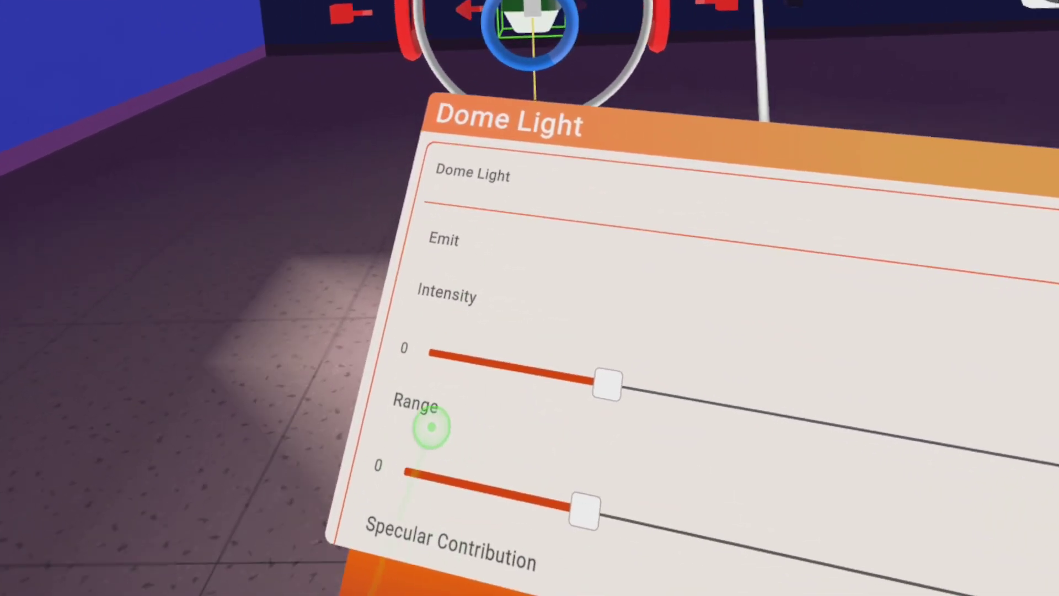
- Sweep the Dome Light's Specular Contribution across its scale up to 1 and bring it down to 0
scroll(639, 281, "down", 1)
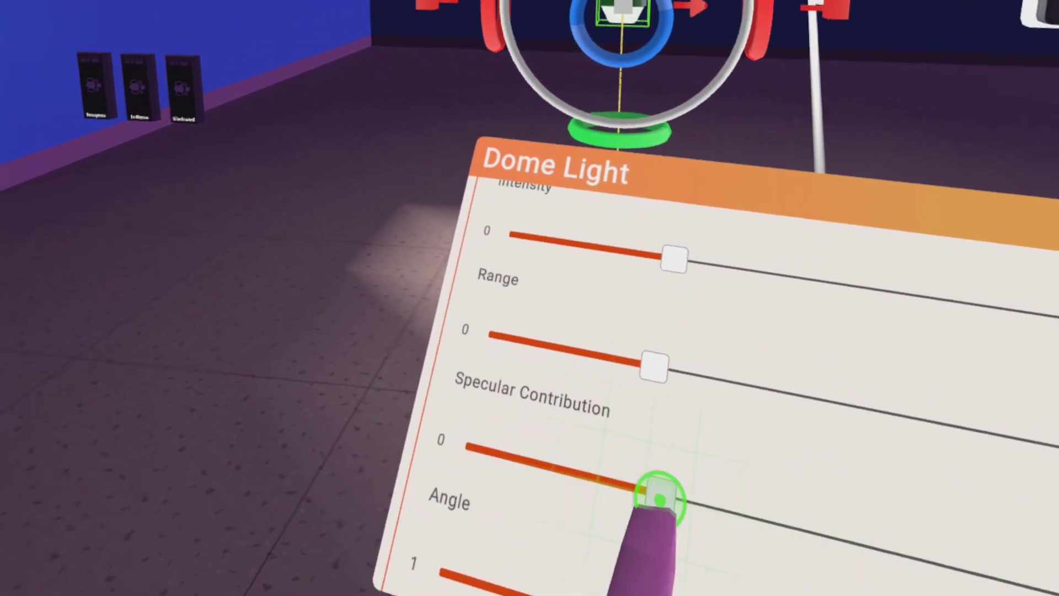
left_click_drag(432, 511, 717, 525)
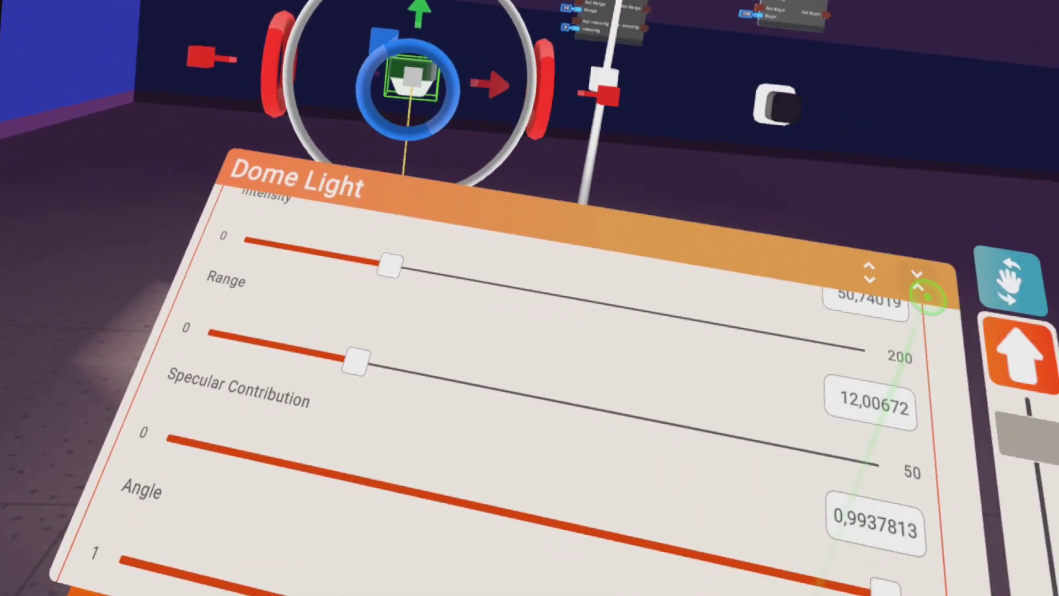
left_click_drag(885, 586, 598, 471)
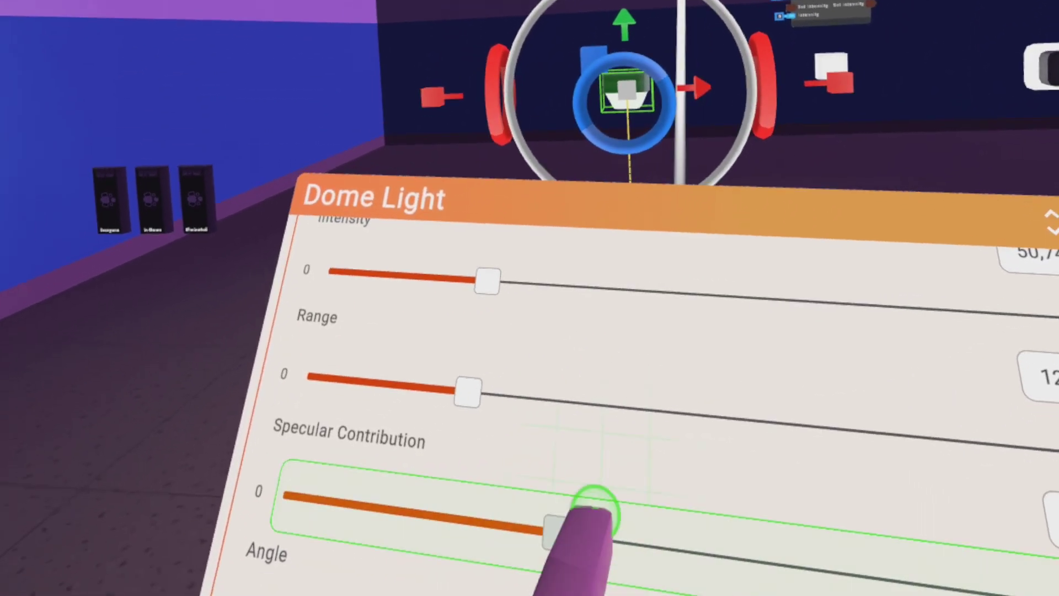
left_click_drag(595, 502, 292, 495)
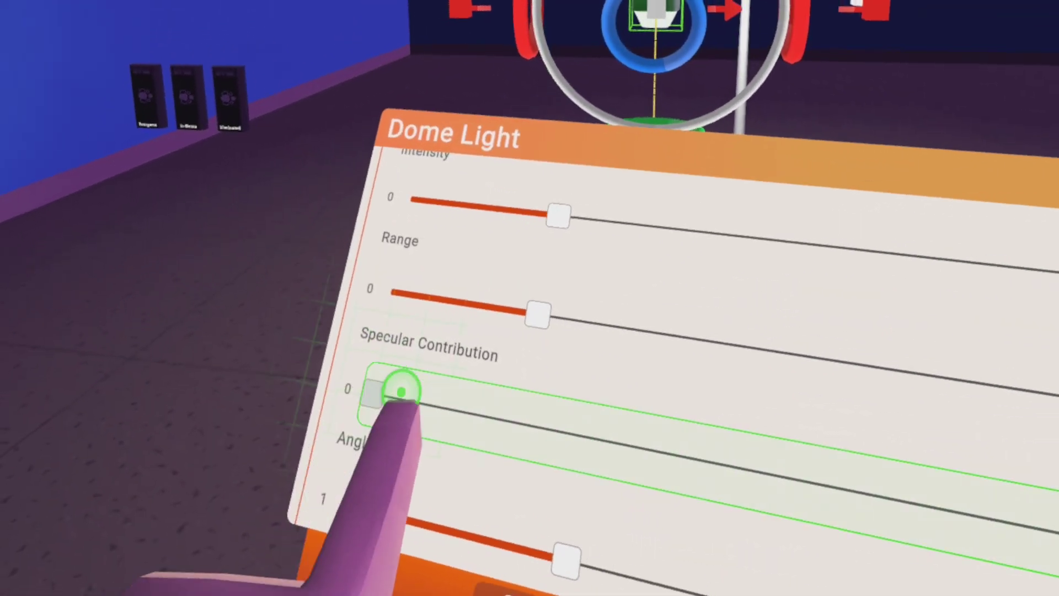
left_click_drag(401, 392, 794, 515)
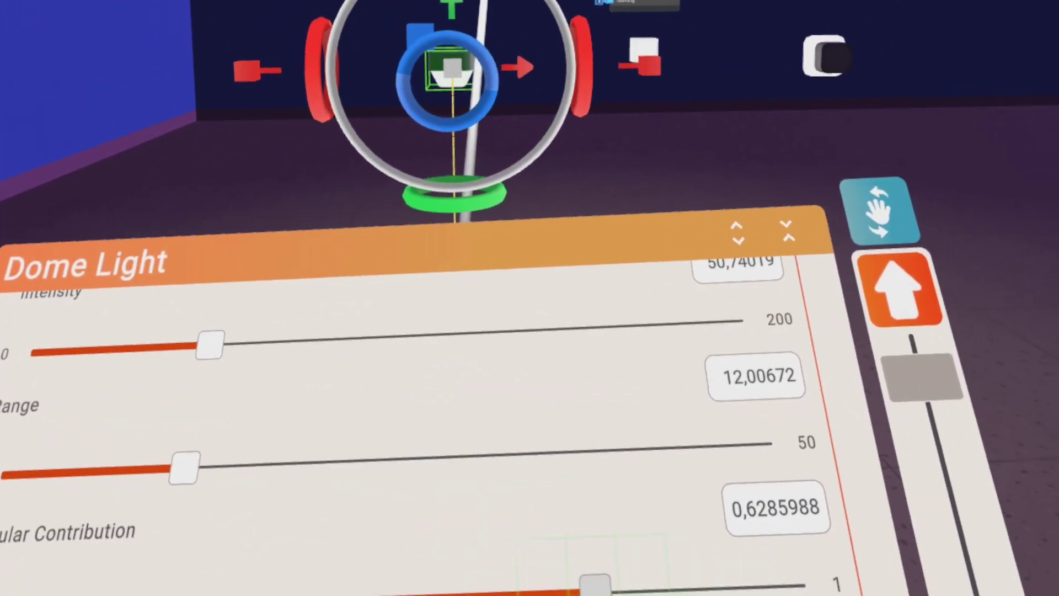
left_click_drag(595, 585, 763, 572)
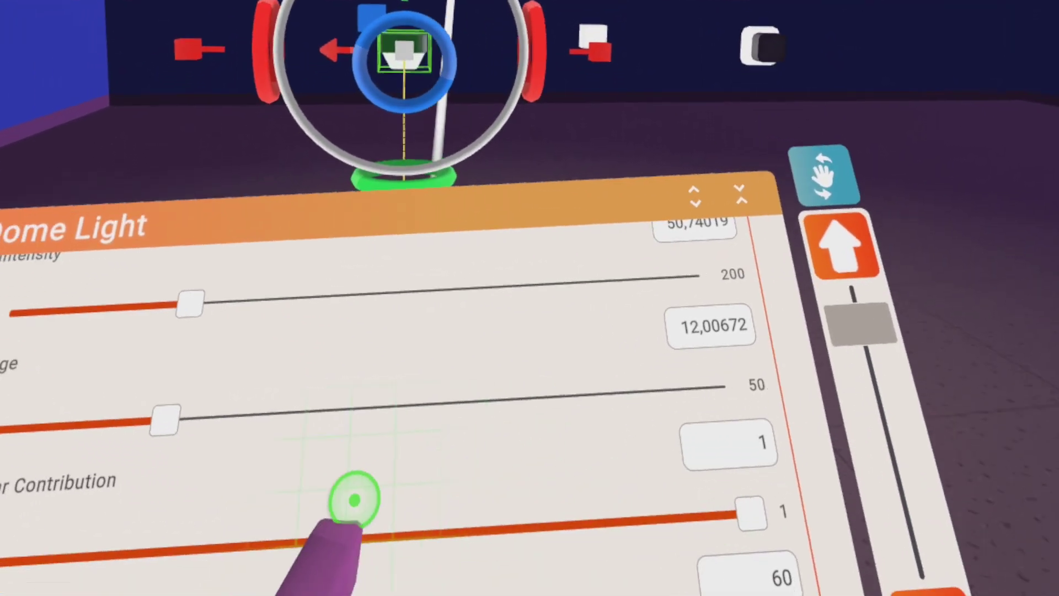
left_click_drag(355, 499, 331, 424)
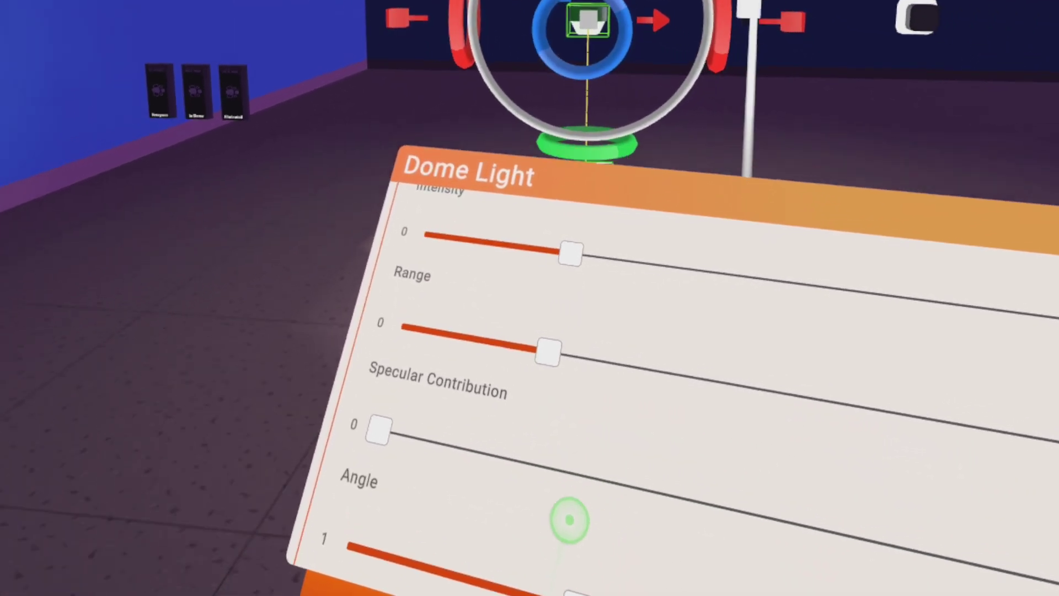
- Set the Dome Light's angle to about 61, try Softness at 100 and 0, and leave it at about 80
left_click_drag(651, 375, 1054, 544)
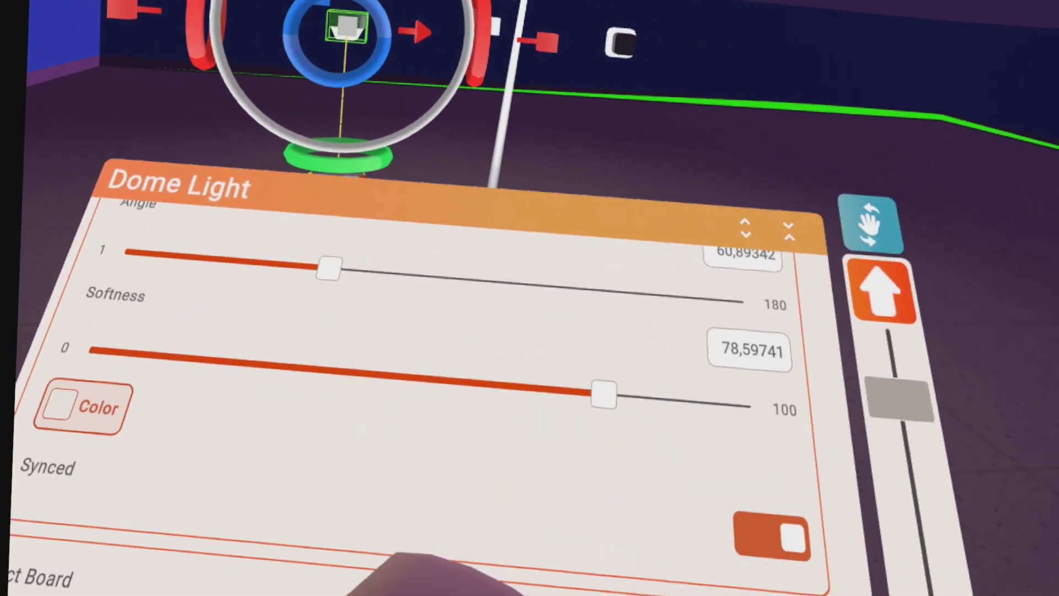
left_click_drag(604, 394, 750, 407)
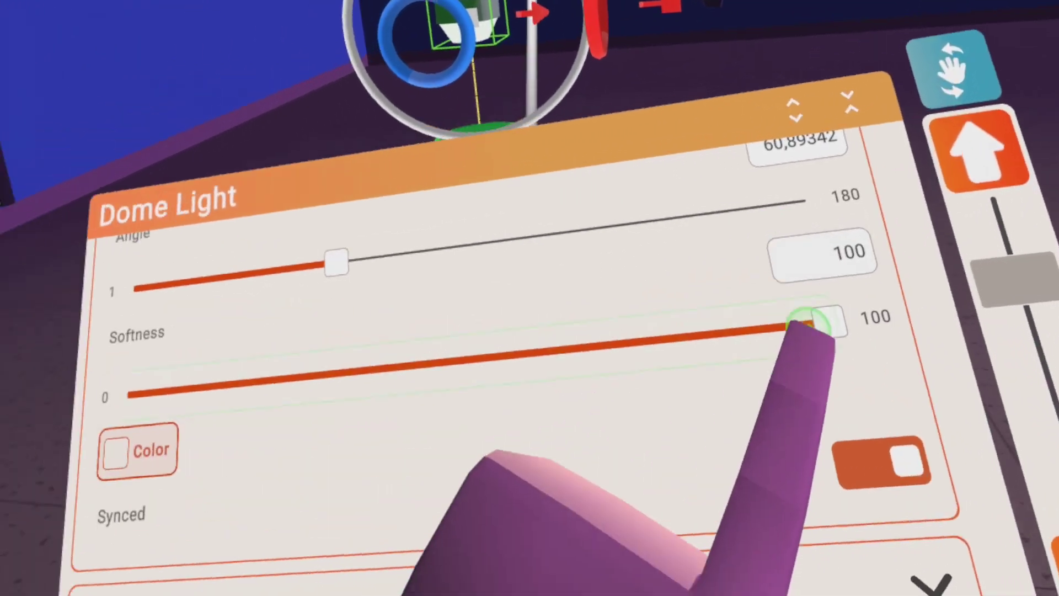
left_click_drag(809, 322, 660, 336)
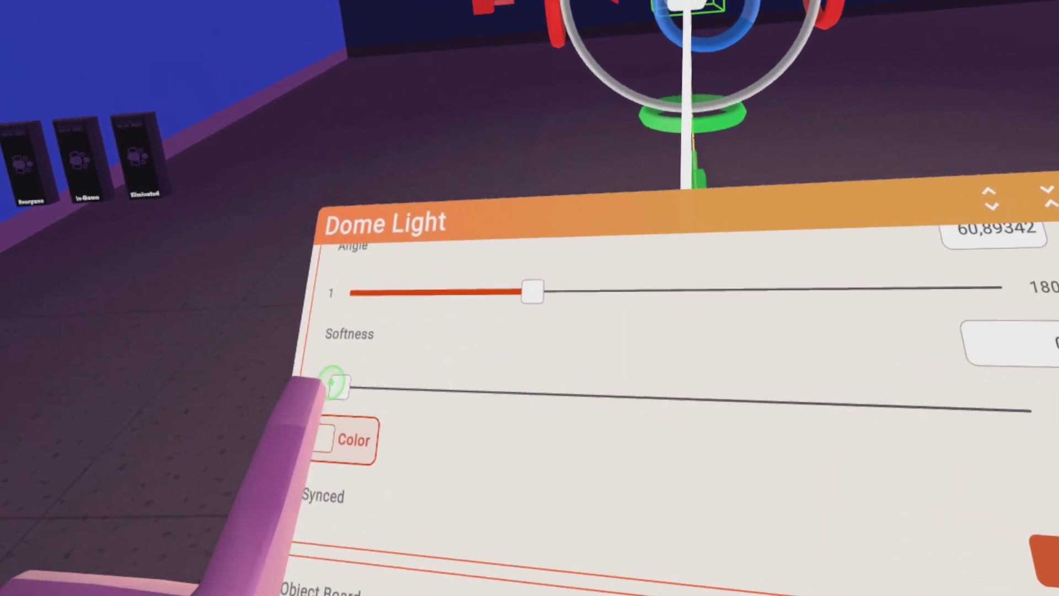
left_click_drag(335, 382, 1053, 579)
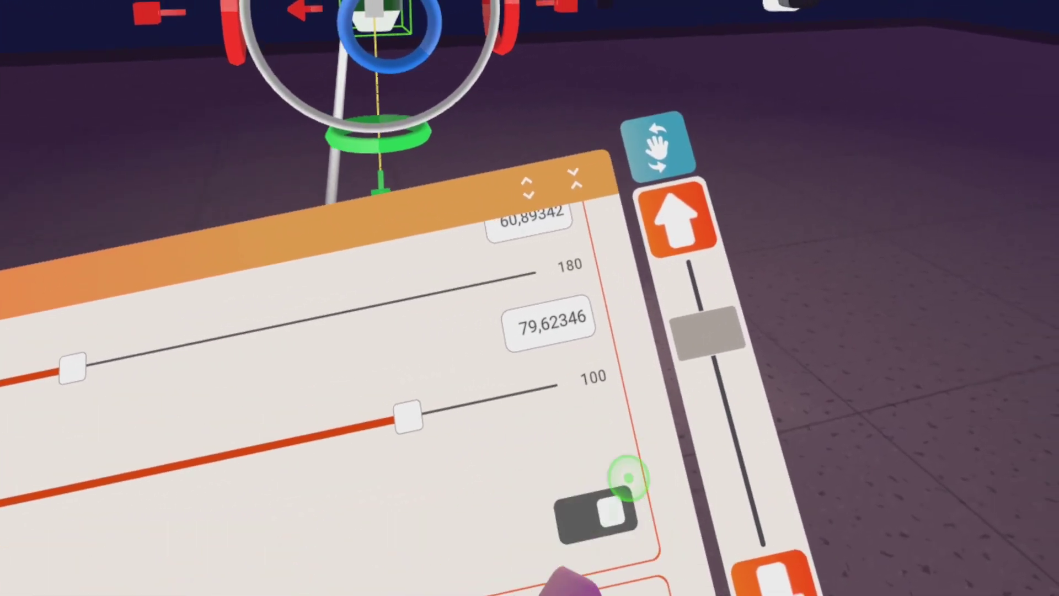
- Set the Dome Light's color to Red
scroll(783, 419, "down", 5)
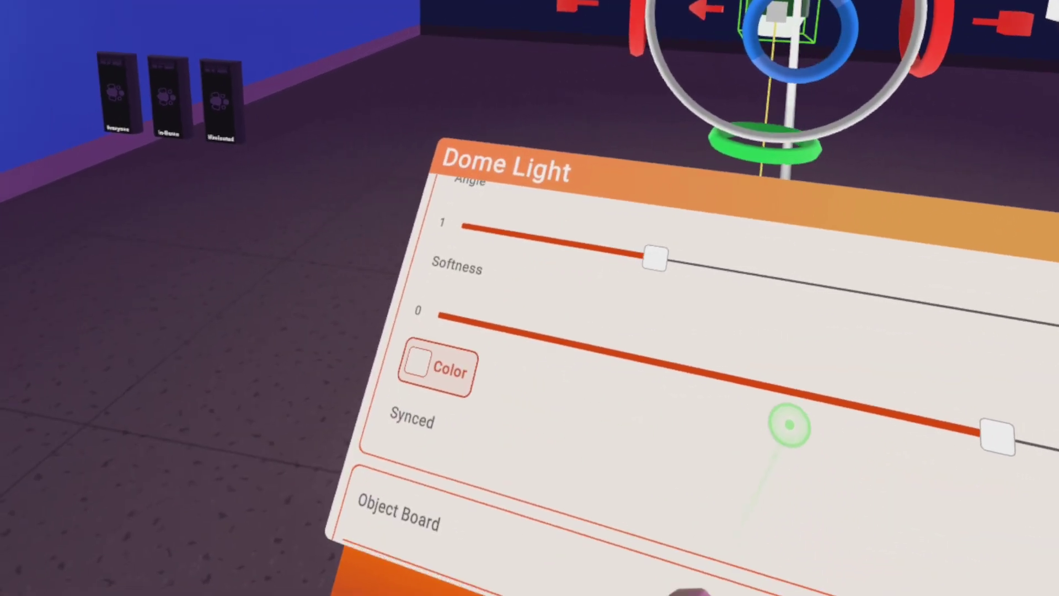
scroll(749, 397, "down", 2)
scroll(634, 237, "up", 10)
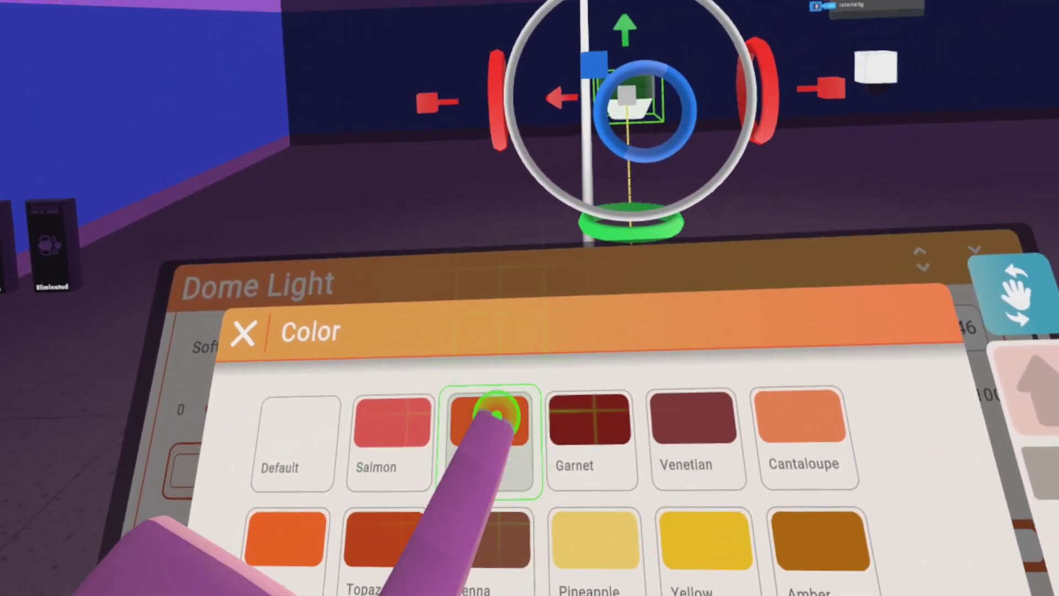
left_click(501, 368)
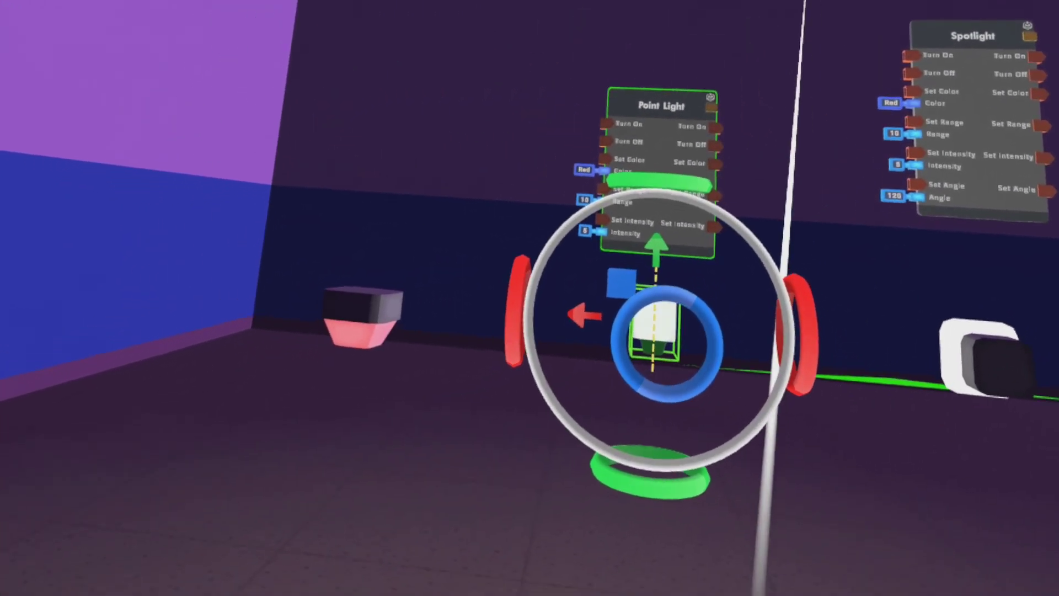
- Configure the Point Light by raising its intensity to around the middle of the scale
left_click(578, 358)
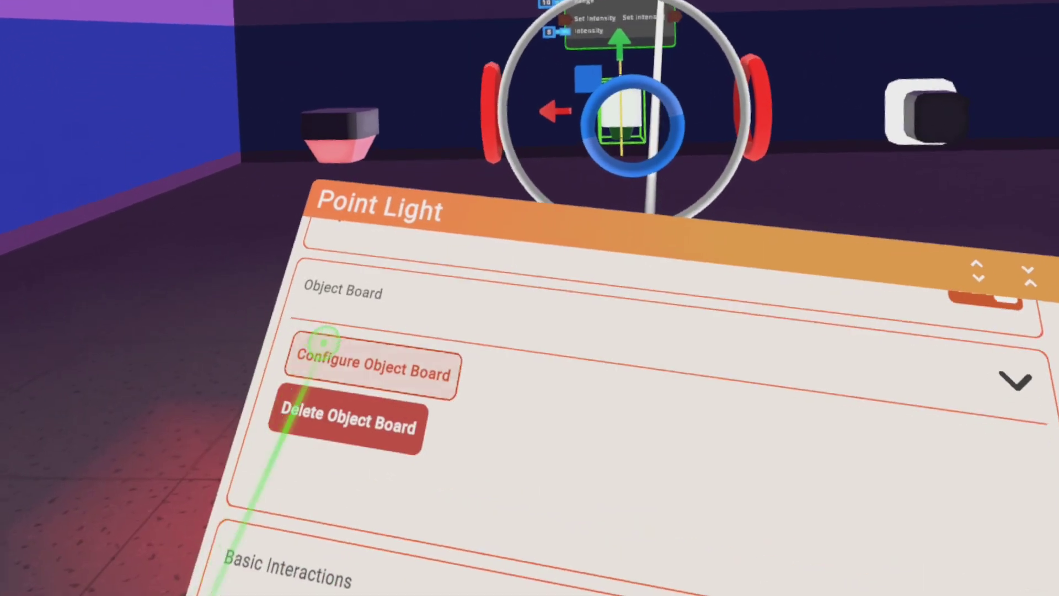
scroll(533, 547, "up", 5)
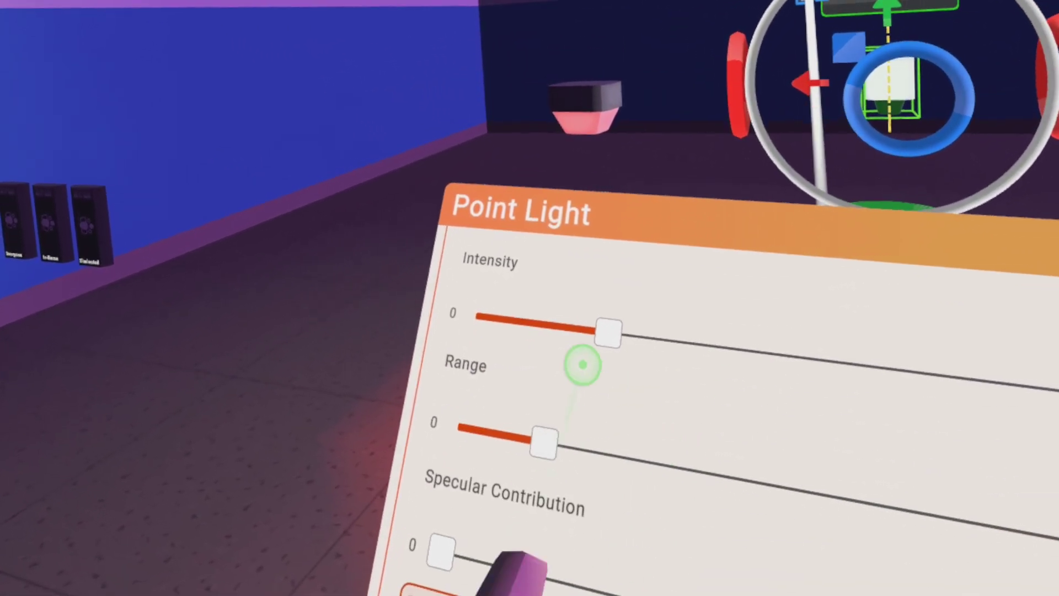
left_click_drag(553, 381, 615, 507)
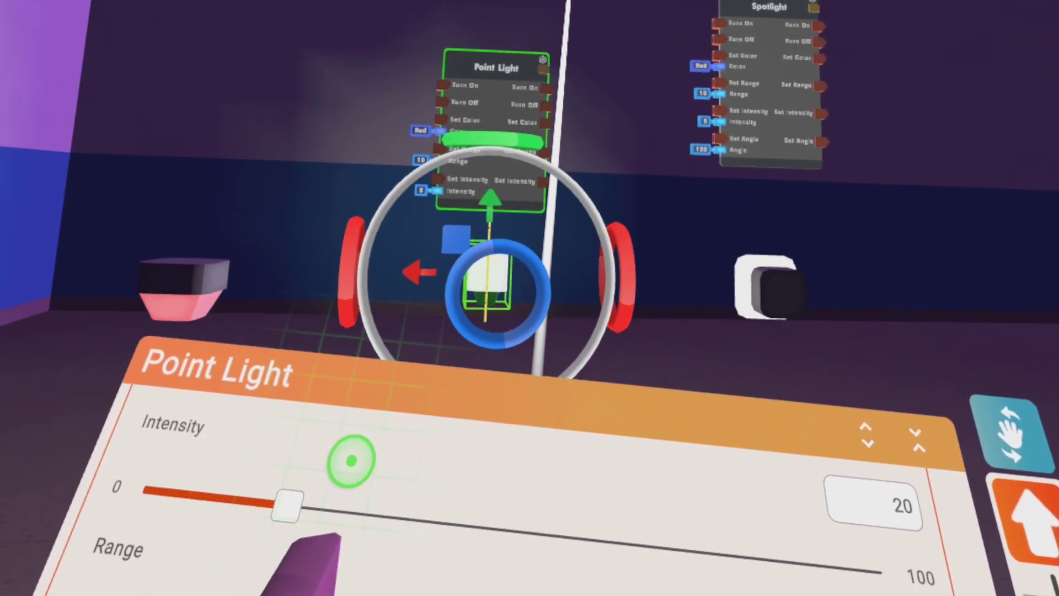
left_click_drag(315, 503, 756, 579)
left_click_drag(532, 531, 572, 520)
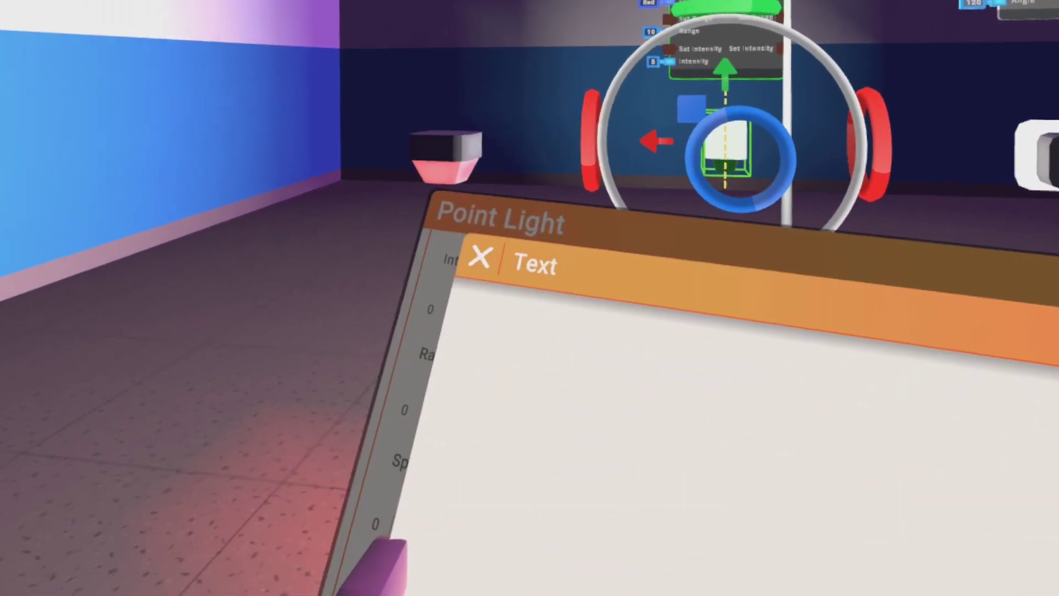
left_click(479, 257)
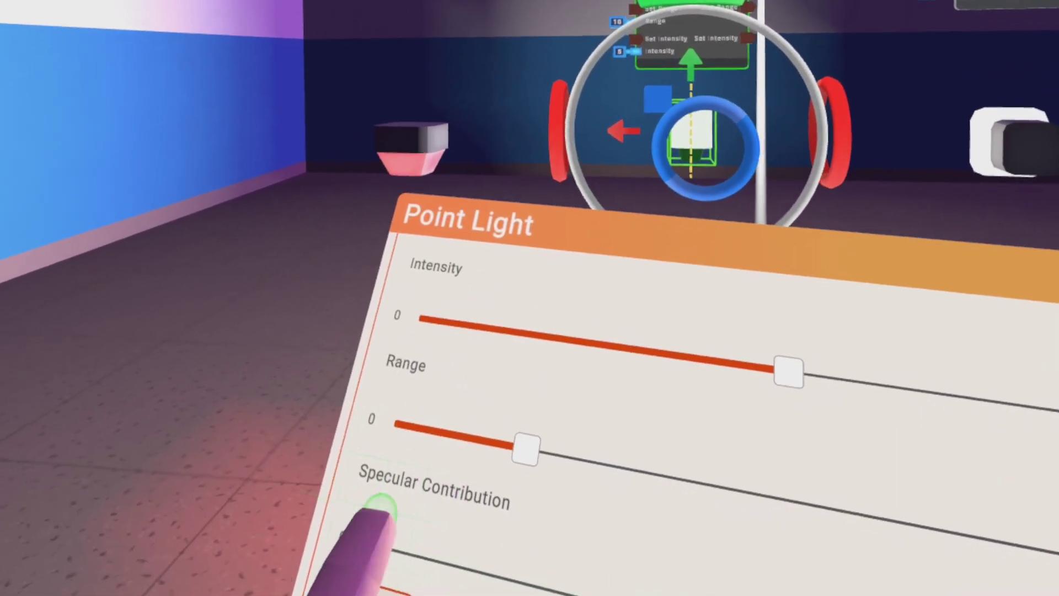
- Set the Point Light's color to Pineapple
left_click_drag(386, 527, 571, 584)
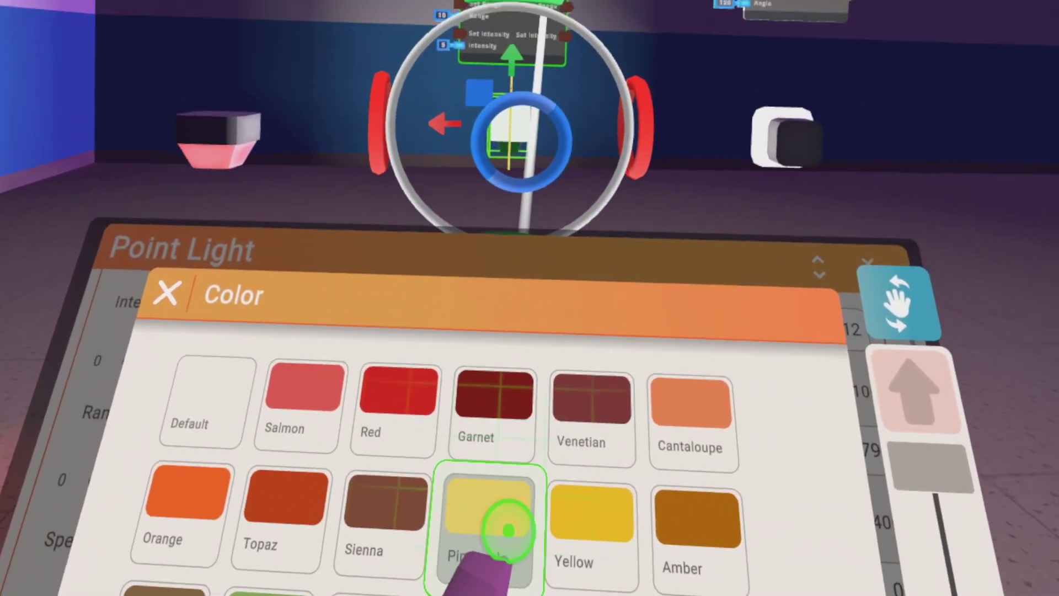
left_click(509, 530)
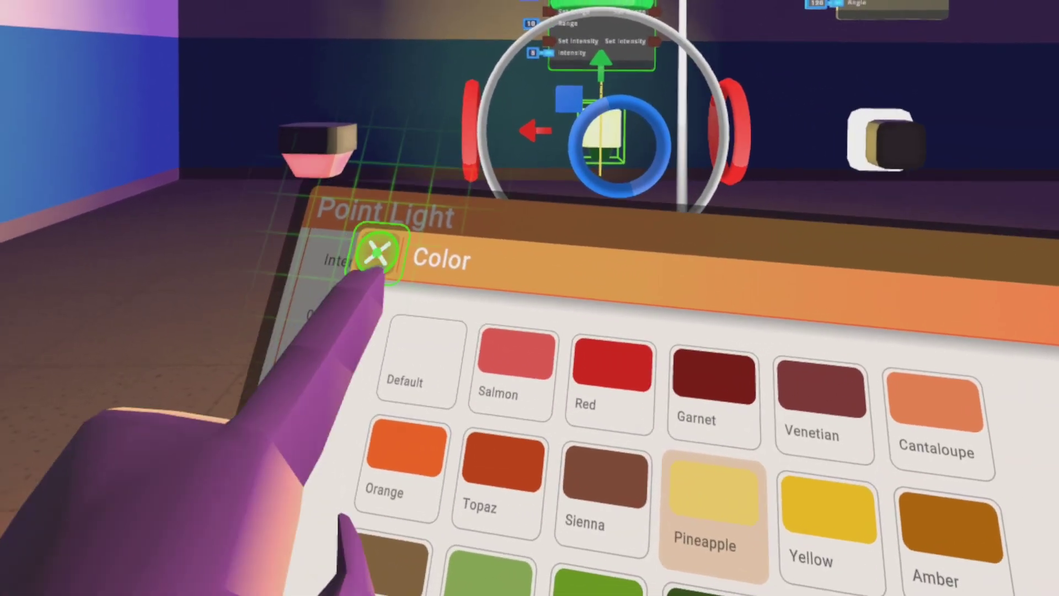
left_click(394, 399)
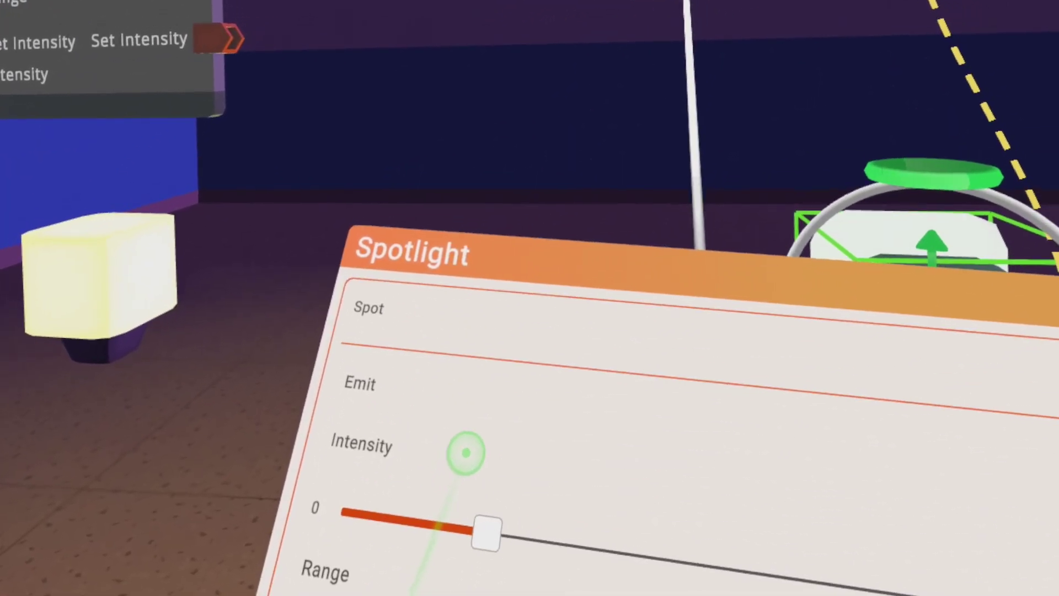
- Configure the Spotlight by trying a Specular Contribution of about 0.62 and increasing its range
scroll(465, 450, "down", 3)
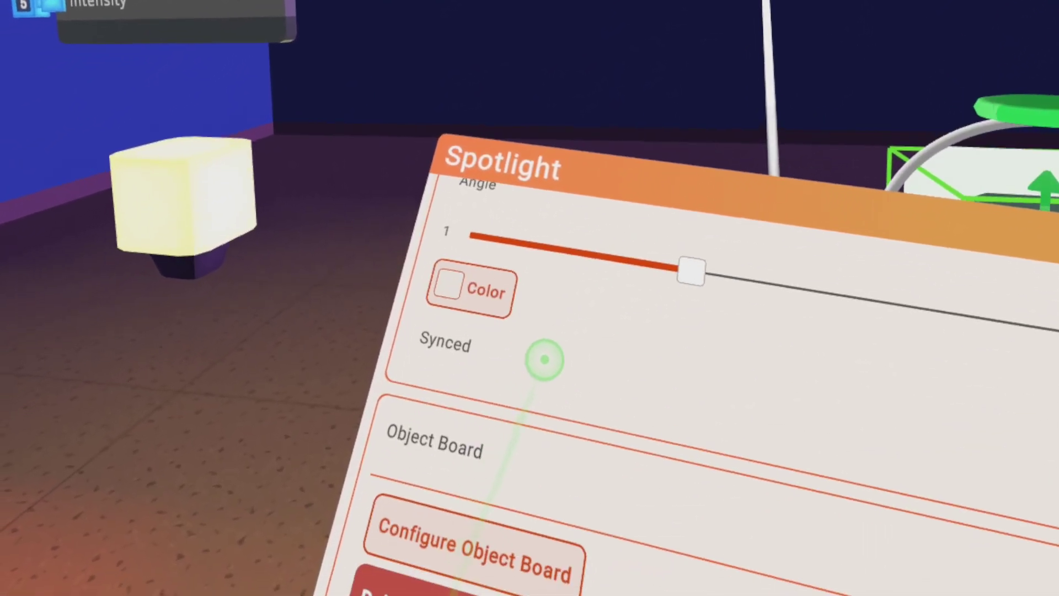
left_click_drag(395, 390, 893, 481)
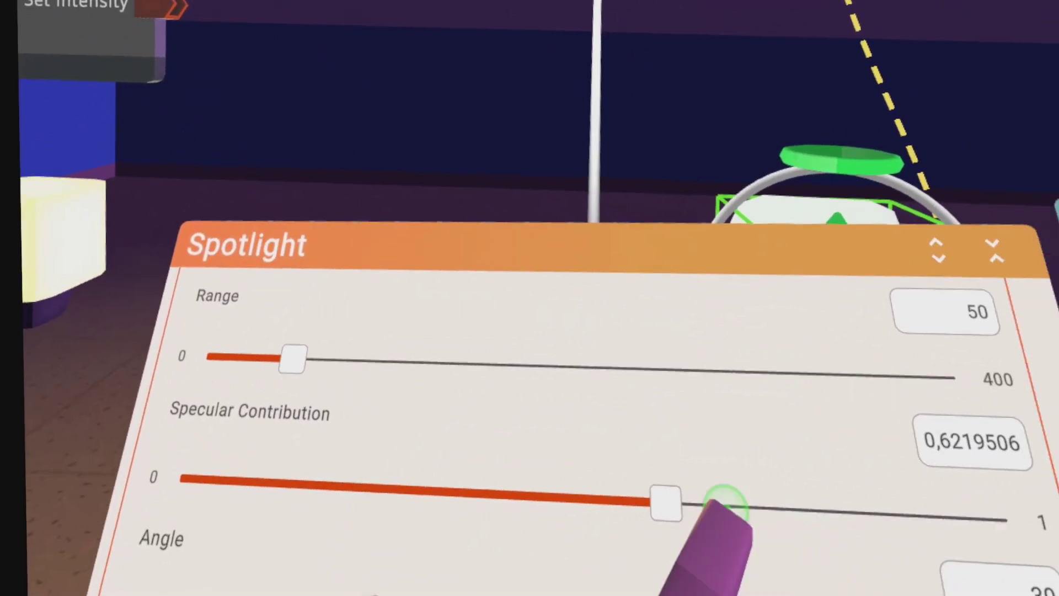
left_click_drag(725, 502, 338, 421)
left_click_drag(390, 338, 541, 490)
left_click_drag(402, 482, 539, 503)
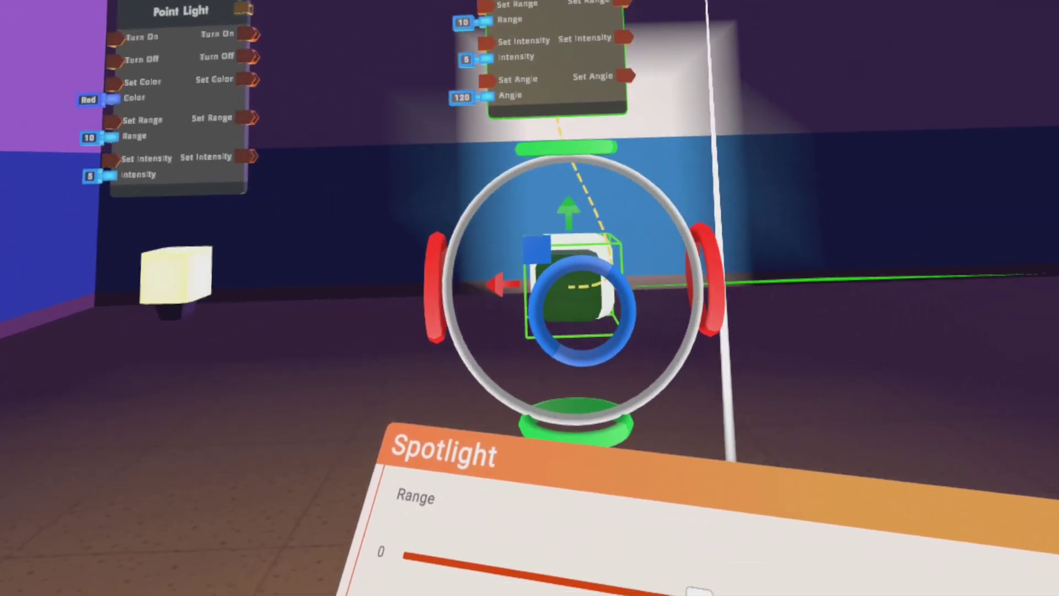
left_click_drag(698, 590, 390, 447)
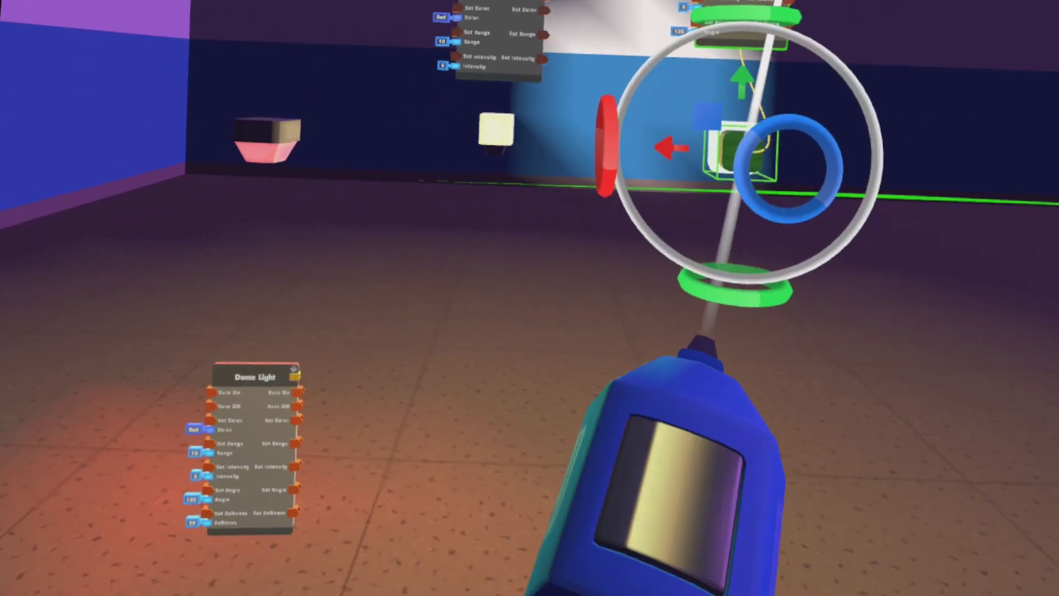
- Clone the Point Light with the Clone / Flip tool
left_click(833, 402)
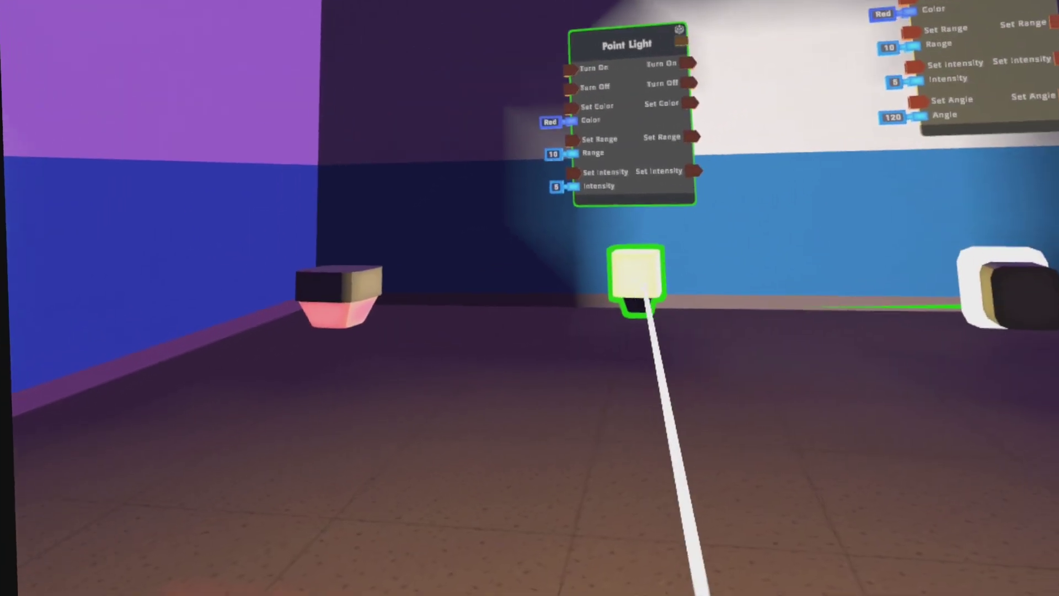
left_click(641, 287)
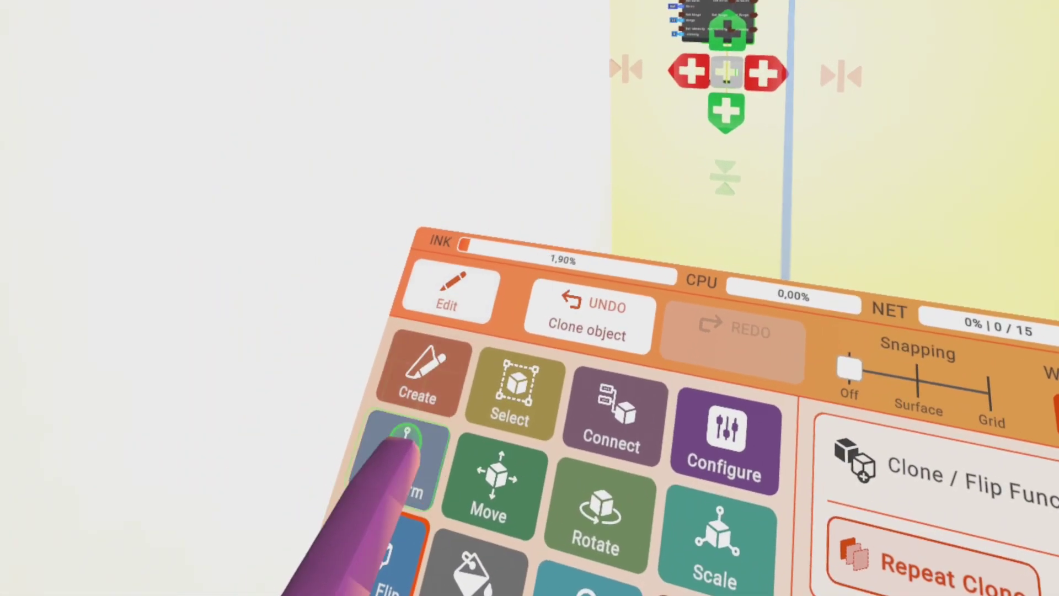
- Switch to the Transform tool and open the color choices in a Point Light's settings
left_click(408, 457)
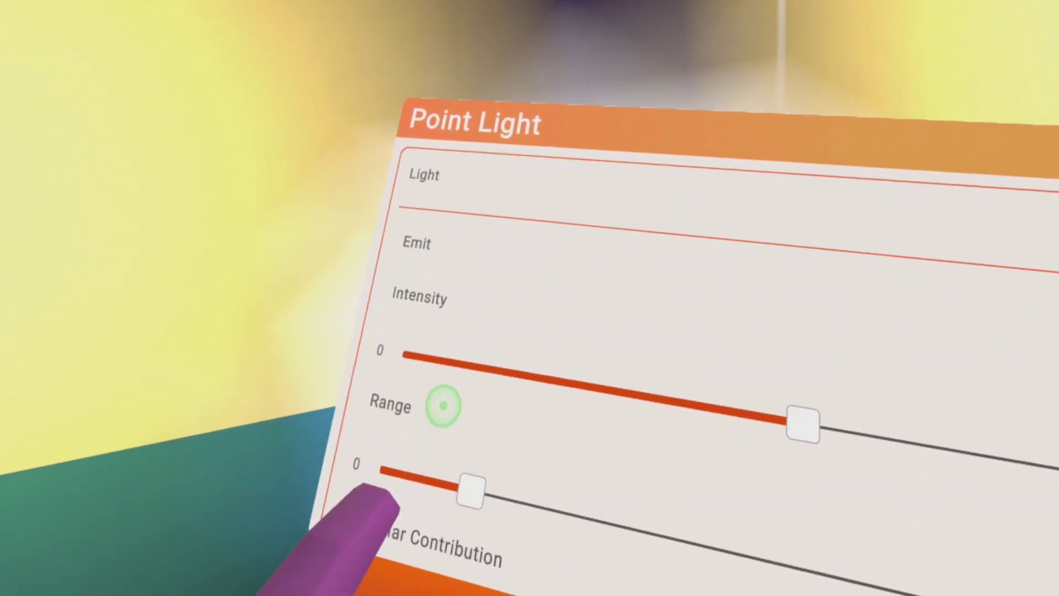
left_click(436, 392)
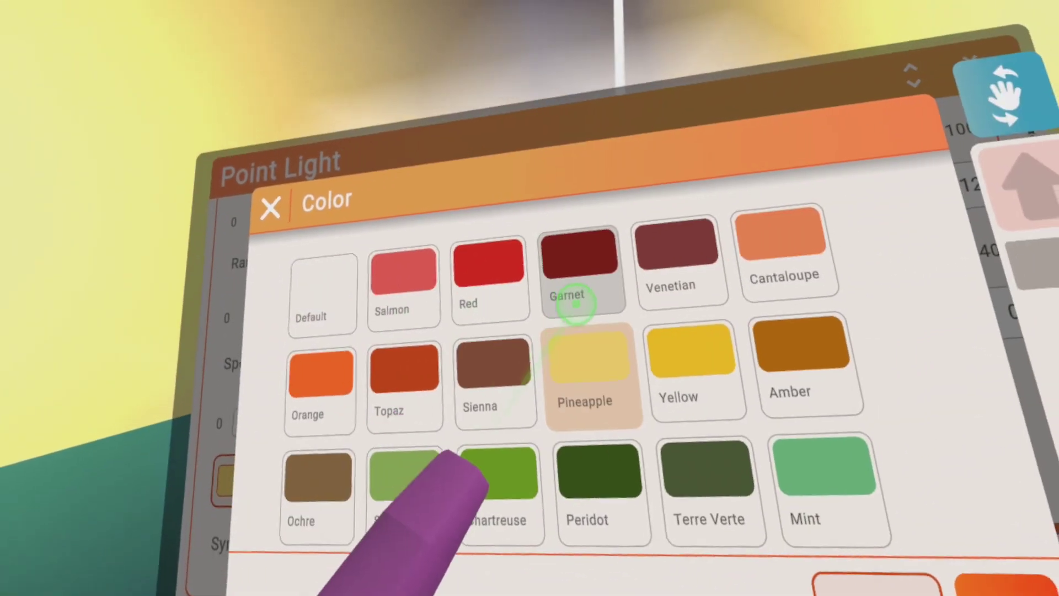